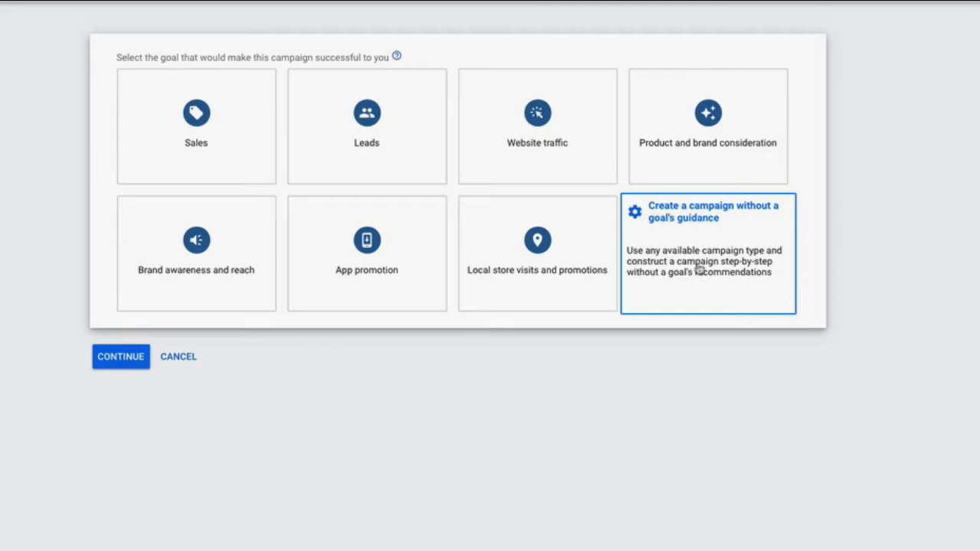
Set up a Video campaign without a goal's guidance, using the Custom video campaign subtype
{"action": "left_click", "coordinate": [699, 267]}
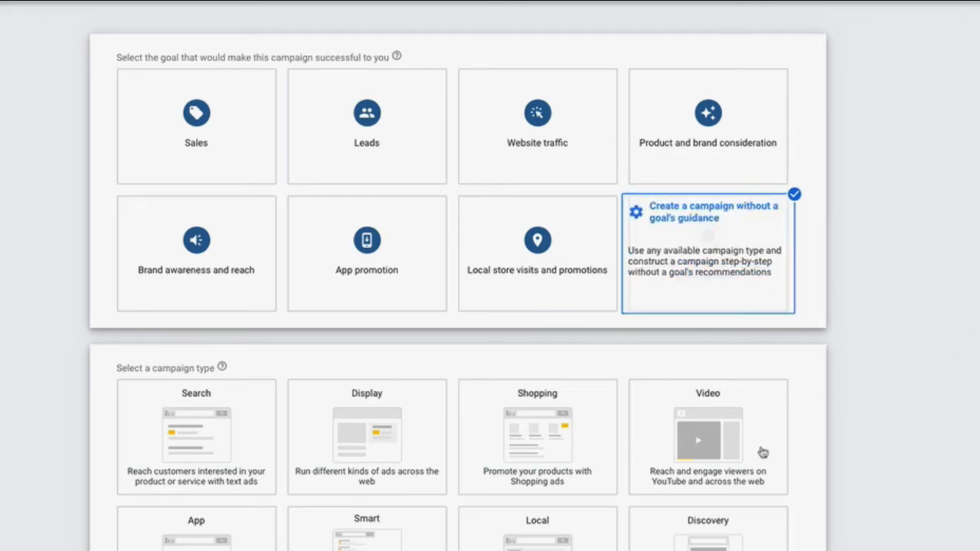
{"action": "scroll", "coordinate": [719, 446], "scroll_direction": "down", "scroll_amount": 1}
{"action": "scroll", "coordinate": [719, 446], "scroll_direction": "down", "scroll_amount": 5}
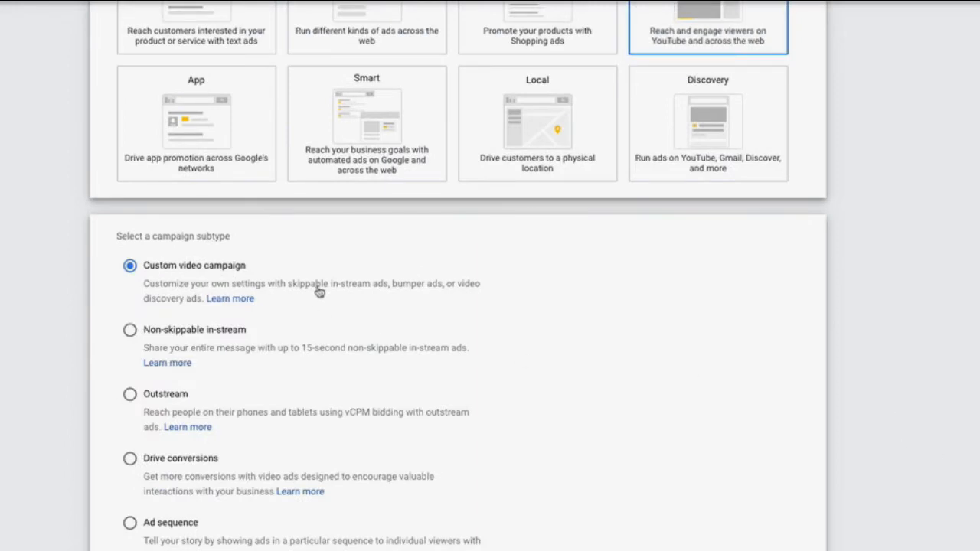
{"action": "left_click_drag", "start_coordinate": [288, 287], "coordinate": [388, 292]}
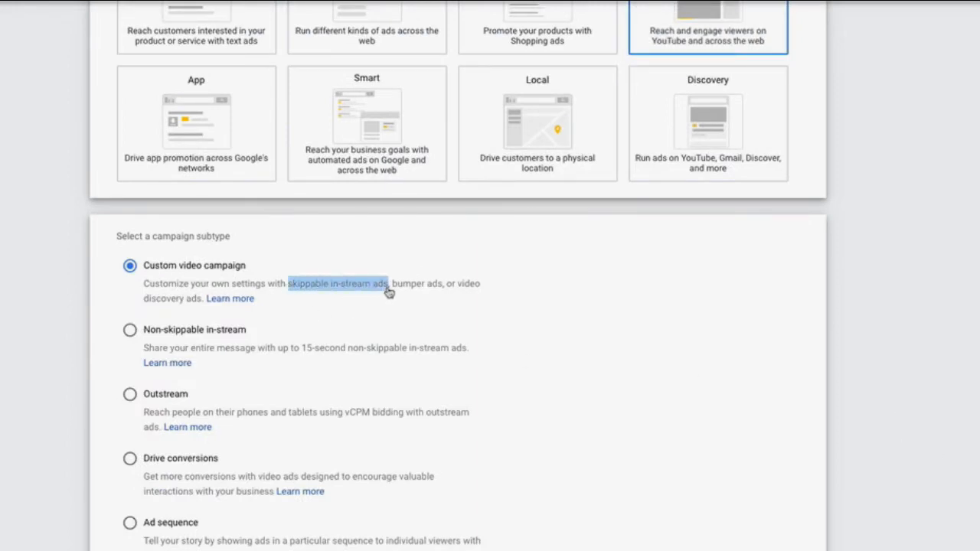
{"action": "left_click", "coordinate": [388, 291]}
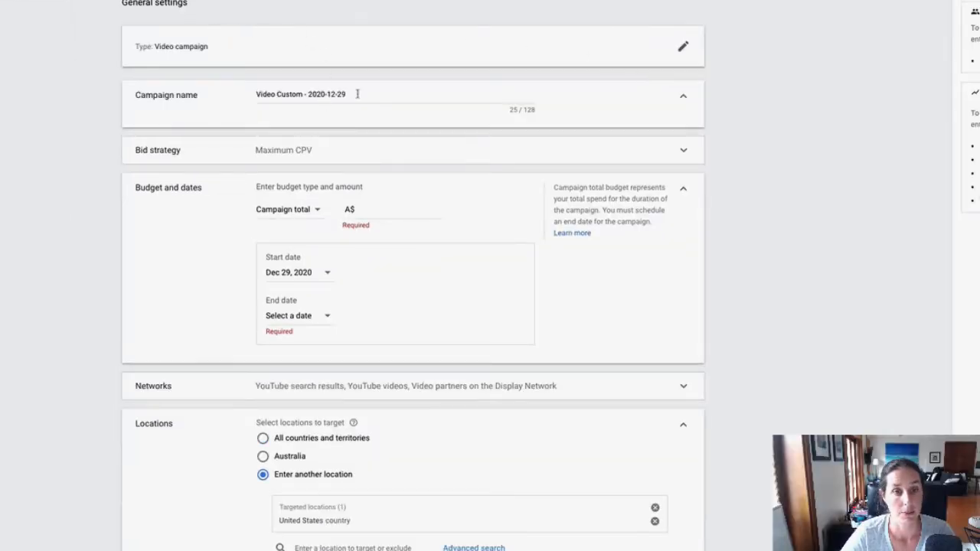
Name the campaign "YT - Retargeting - 7 Day Challenge"
{"action": "left_click_drag", "start_coordinate": [350, 94], "coordinate": [253, 100]}
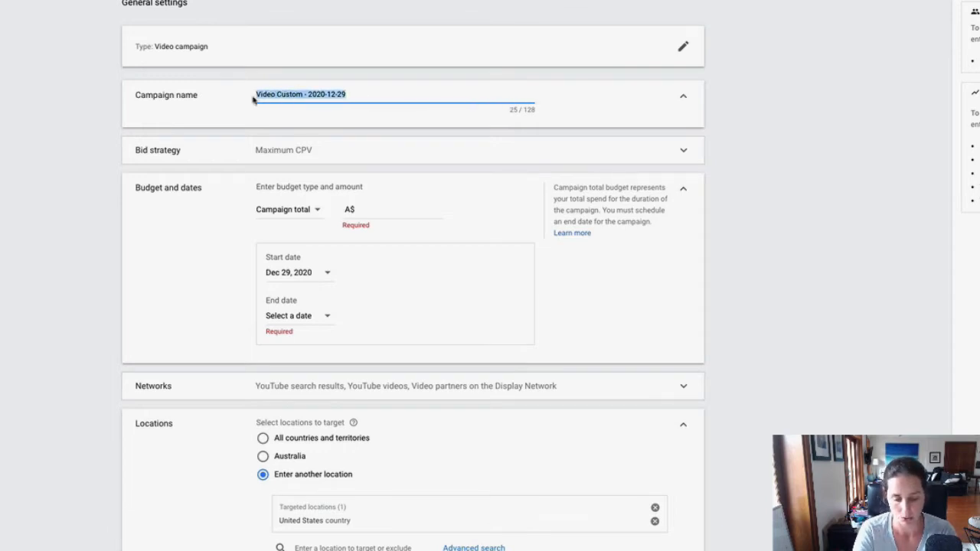
{"action": "type", "text": "YT - "}
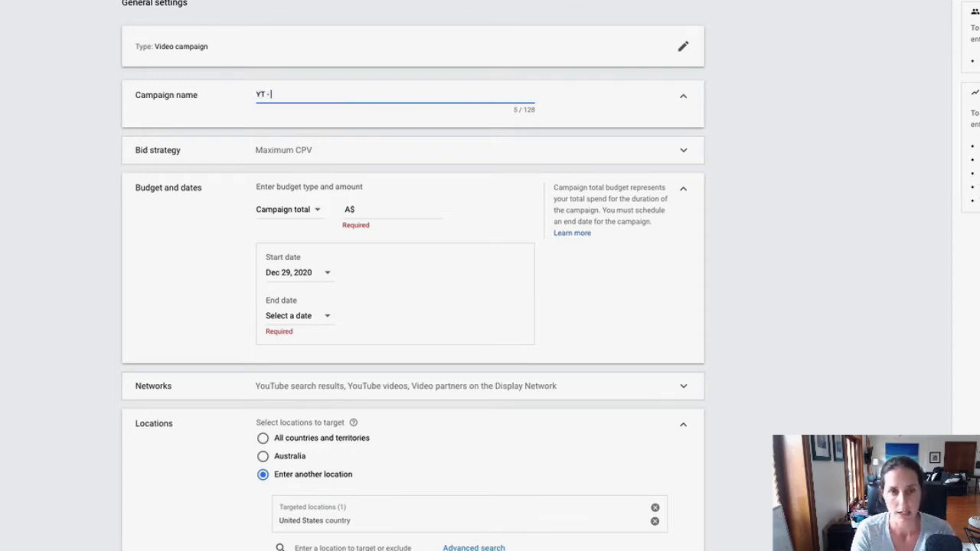
{"action": "type", "text": "Retargeting"}
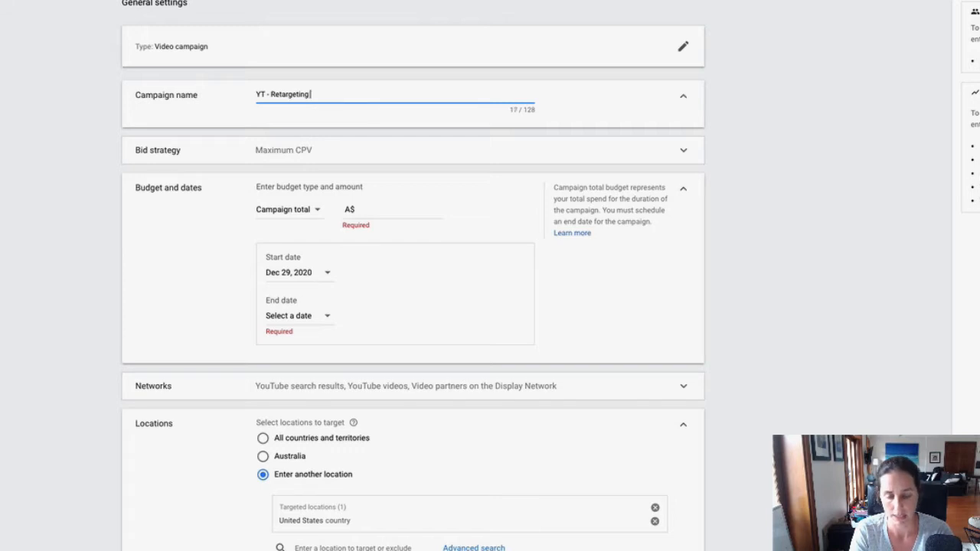
{"action": "type", "text": " -"}
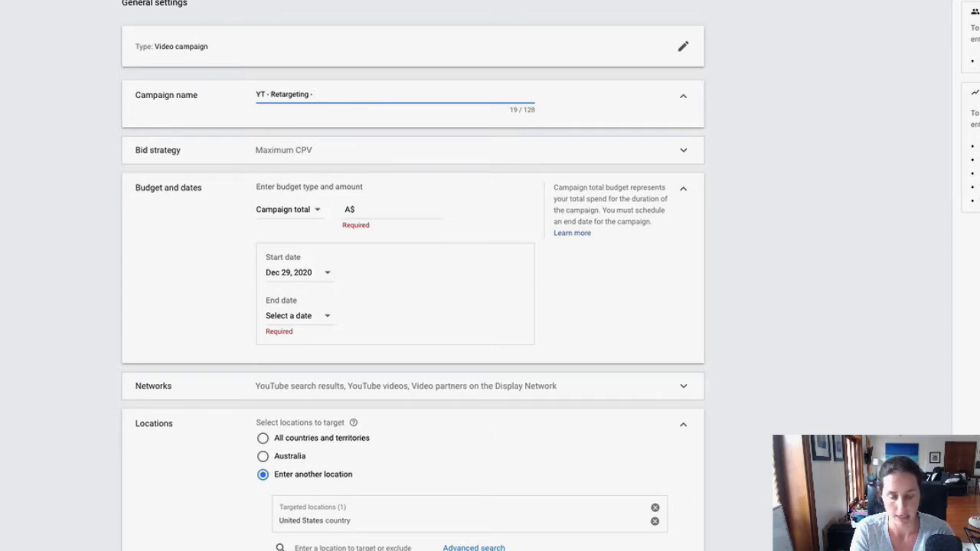
{"action": "type", "text": "7 Day cha"}
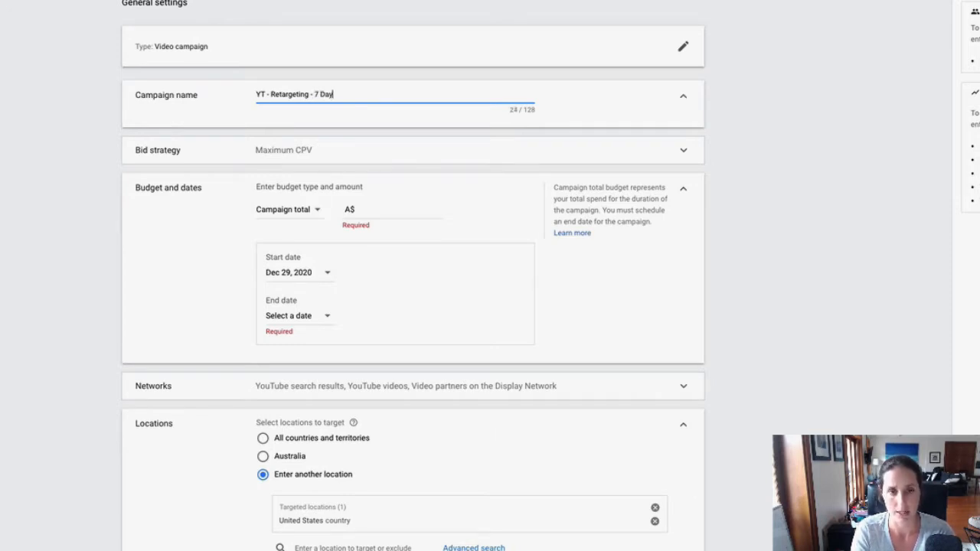
{"action": "key", "text": "BackSpace"}
{"action": "key", "text": "BackSpace"}
{"action": "key", "text": "BackSpace"}
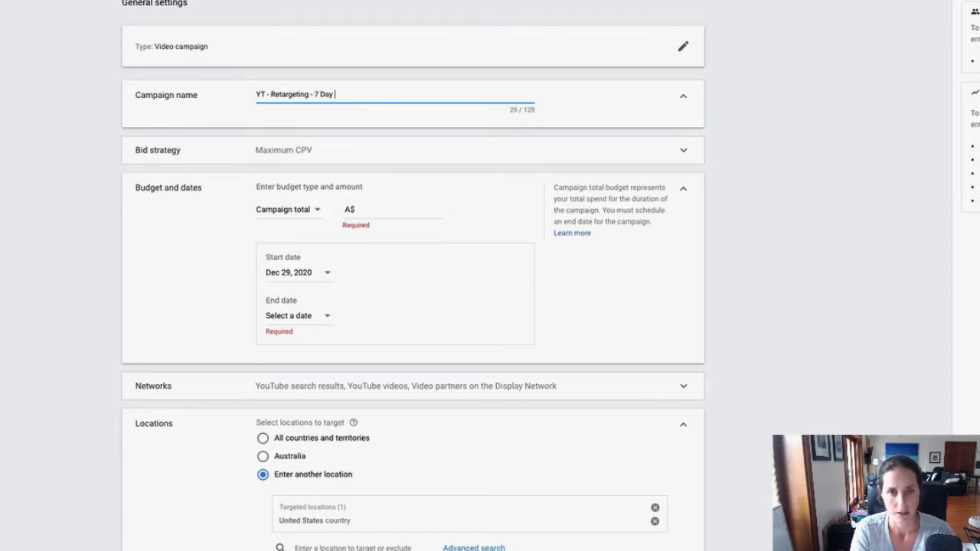
{"action": "type", "text": "Challege"}
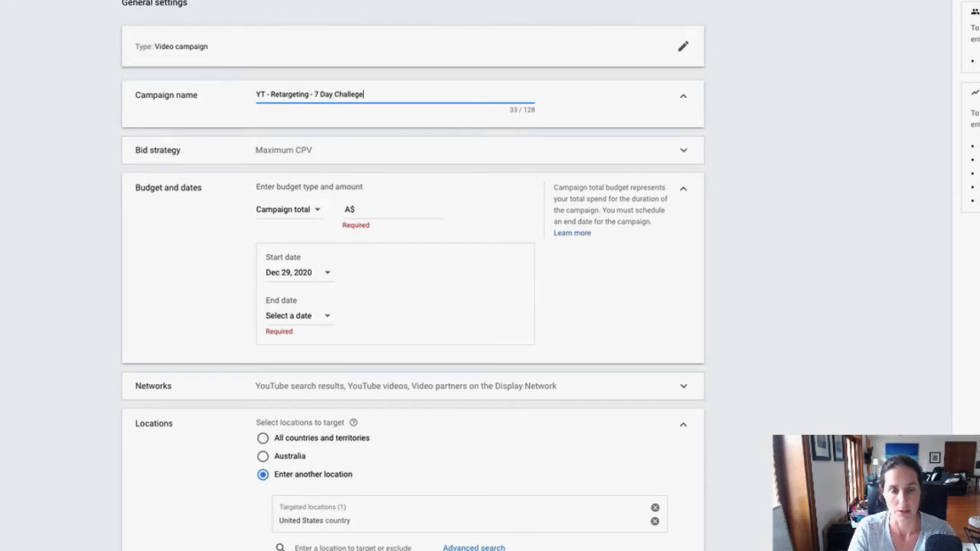
{"action": "type", "text": "ne"}
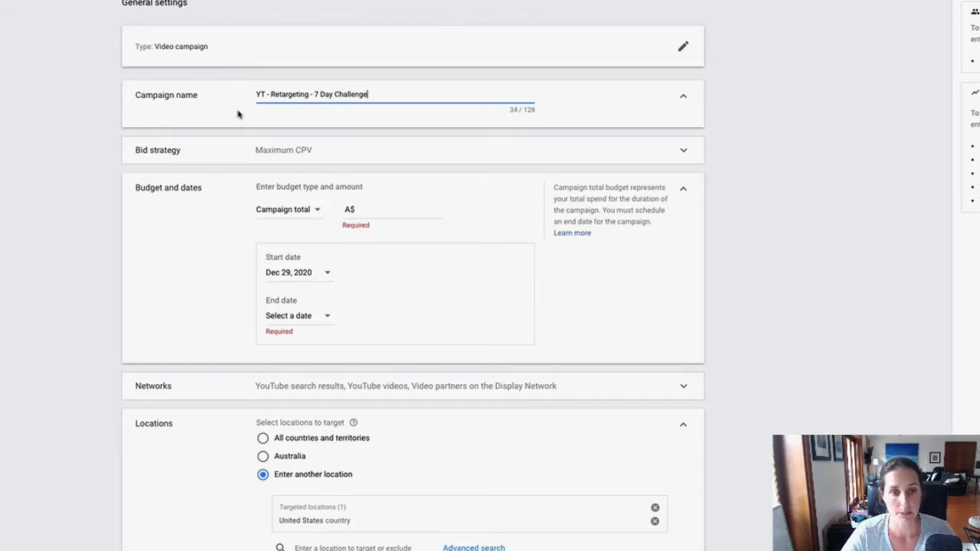
Examine the bid strategies available for the campaign without choosing a different one
{"action": "left_click", "coordinate": [146, 156]}
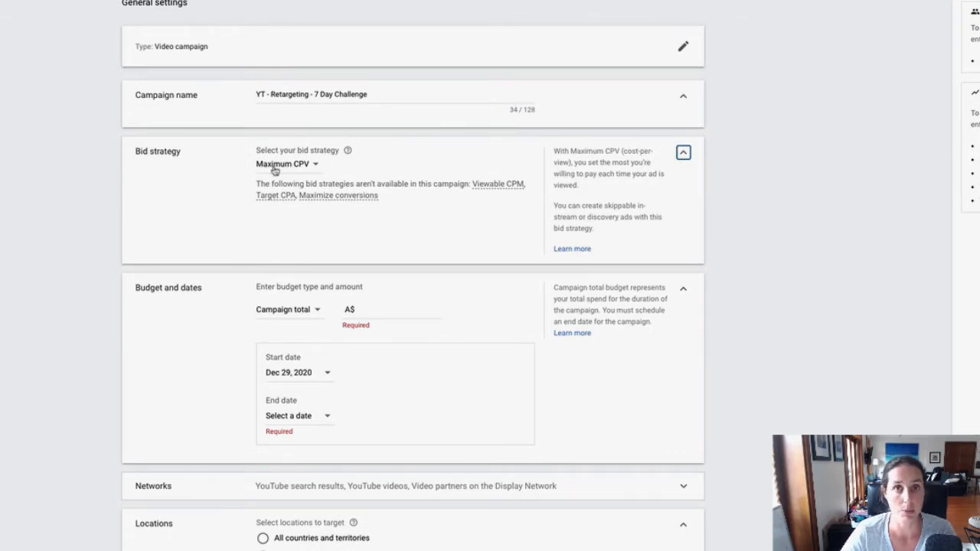
{"action": "left_click", "coordinate": [312, 165]}
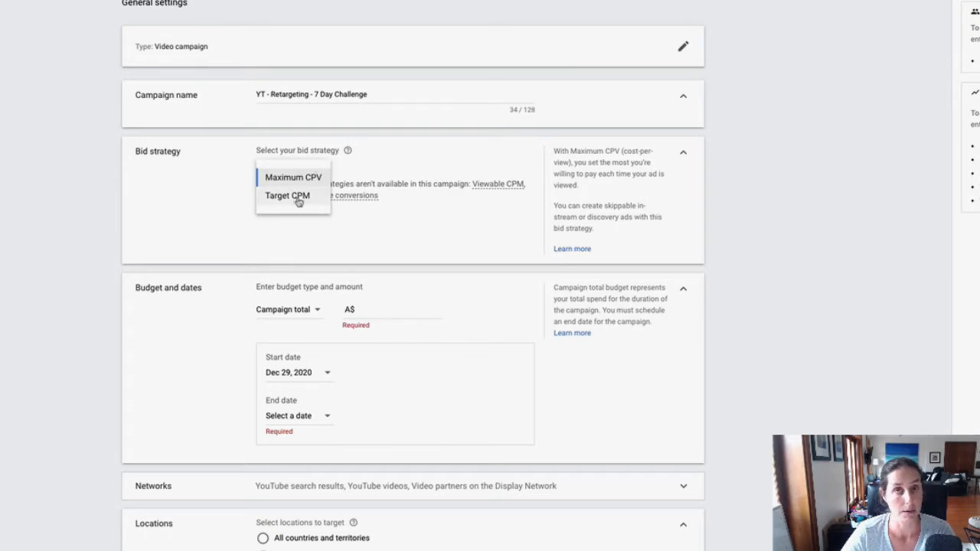
{"action": "left_click", "coordinate": [232, 203]}
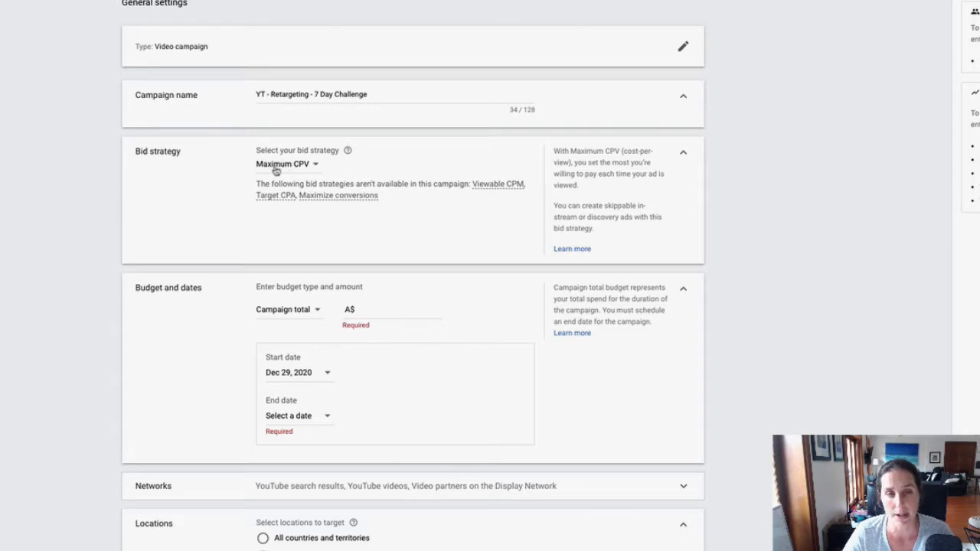
Switch the budget type to Daily and set the amount to A$5.00
{"action": "scroll", "coordinate": [148, 186], "scroll_direction": "down", "scroll_amount": 1}
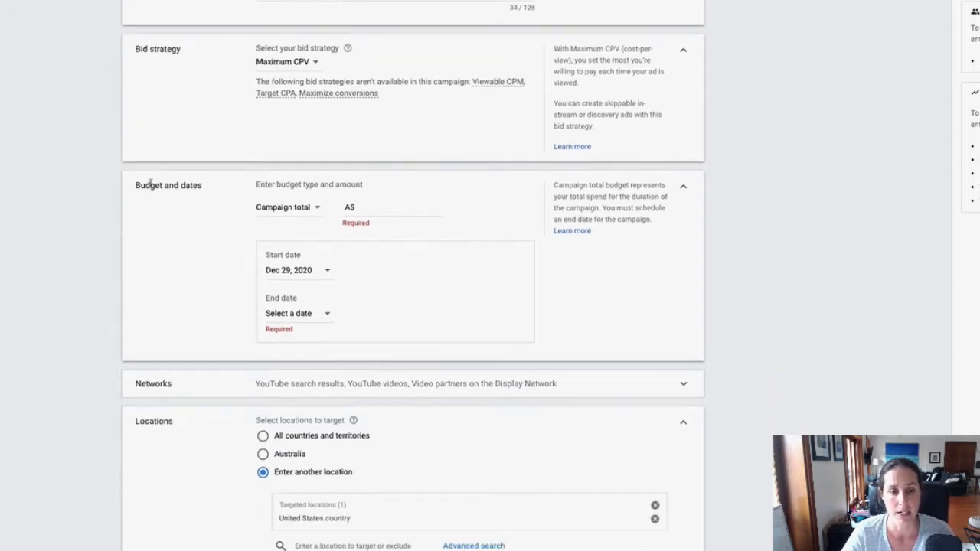
{"action": "left_click", "coordinate": [264, 207]}
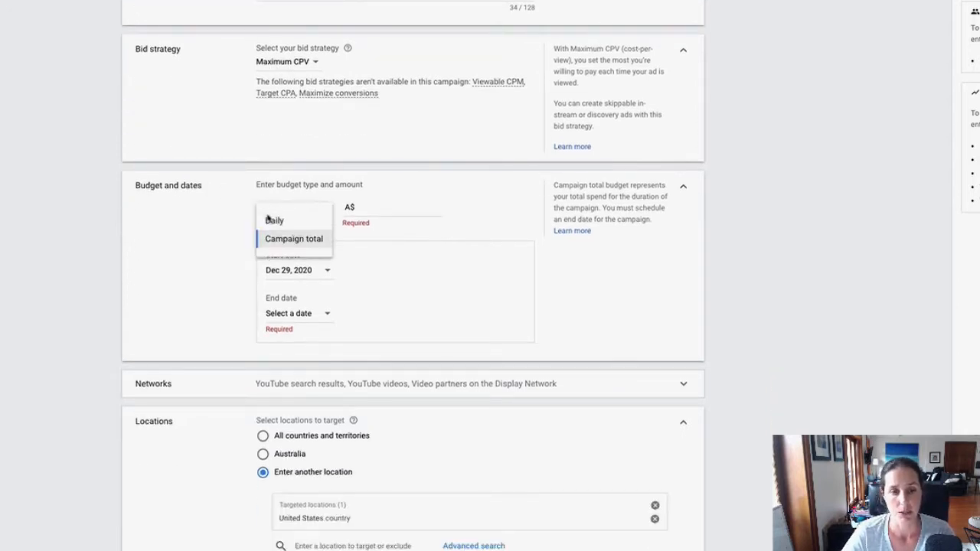
{"action": "left_click", "coordinate": [268, 218]}
{"action": "left_click", "coordinate": [414, 209]}
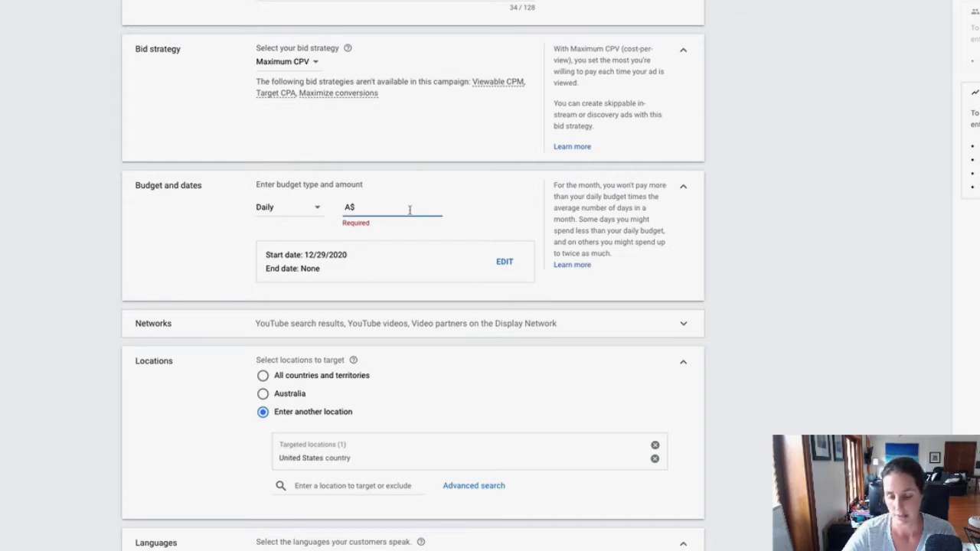
{"action": "type", "text": "5.00"}
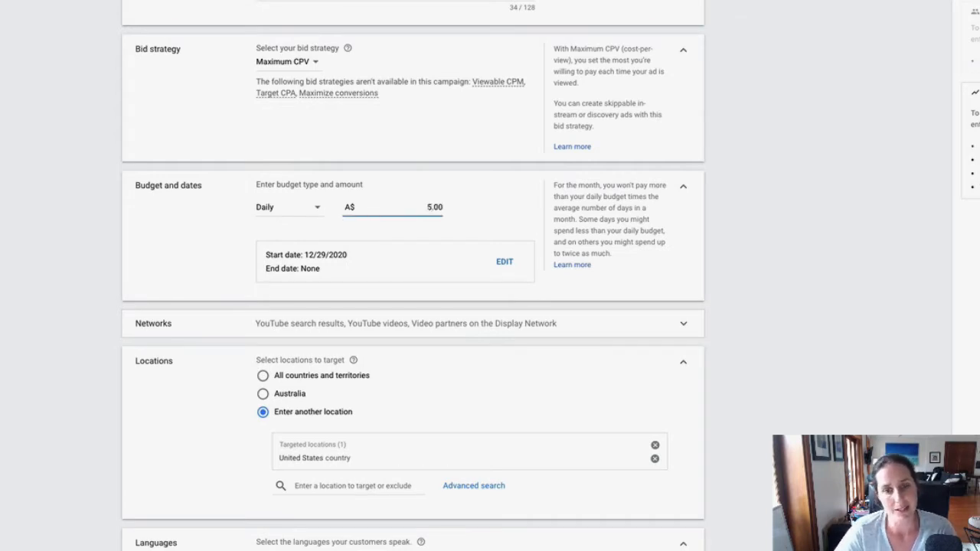
Remove YouTube search results and Video partners on the Display Network from the campaign's networks
{"action": "scroll", "coordinate": [415, 260], "scroll_direction": "down", "scroll_amount": 1}
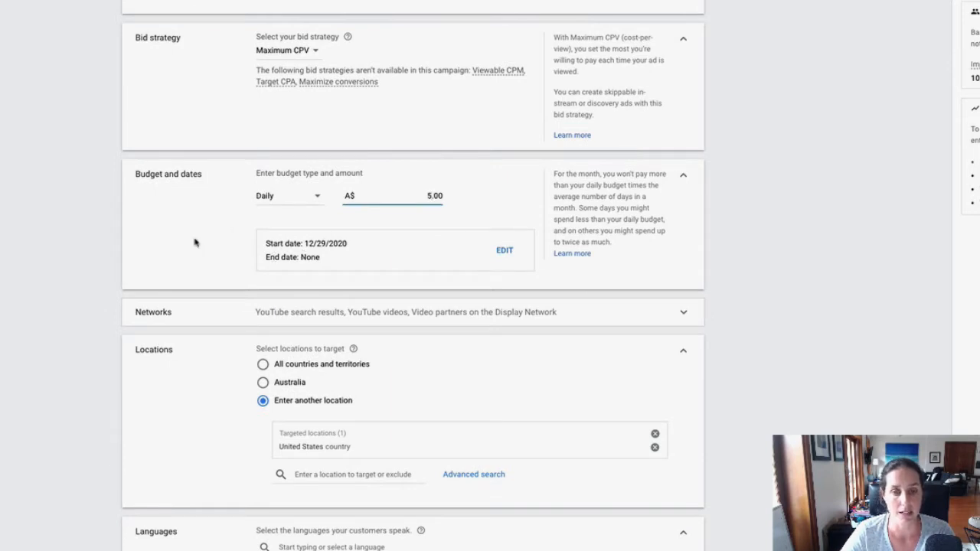
{"action": "scroll", "coordinate": [195, 243], "scroll_direction": "down", "scroll_amount": 3}
{"action": "left_click", "coordinate": [207, 190]}
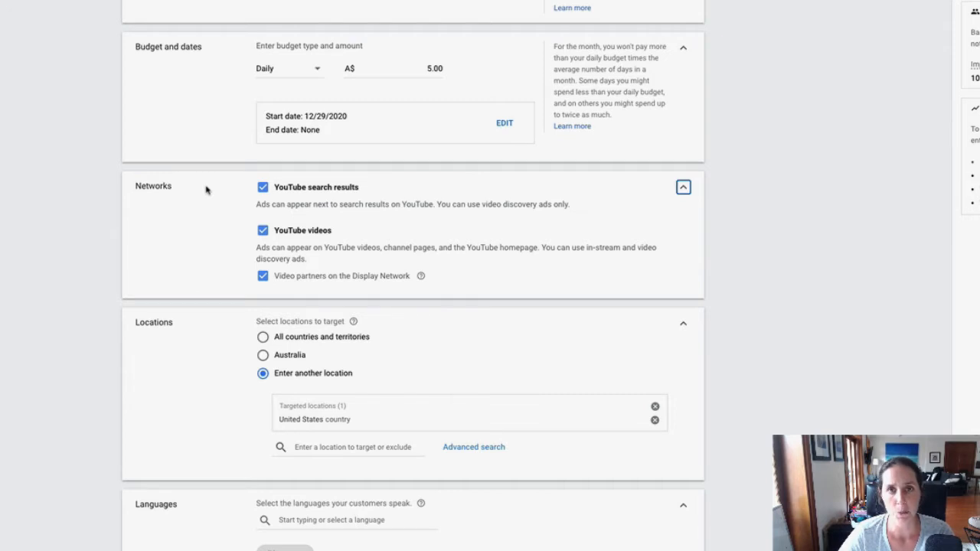
{"action": "left_click", "coordinate": [263, 188]}
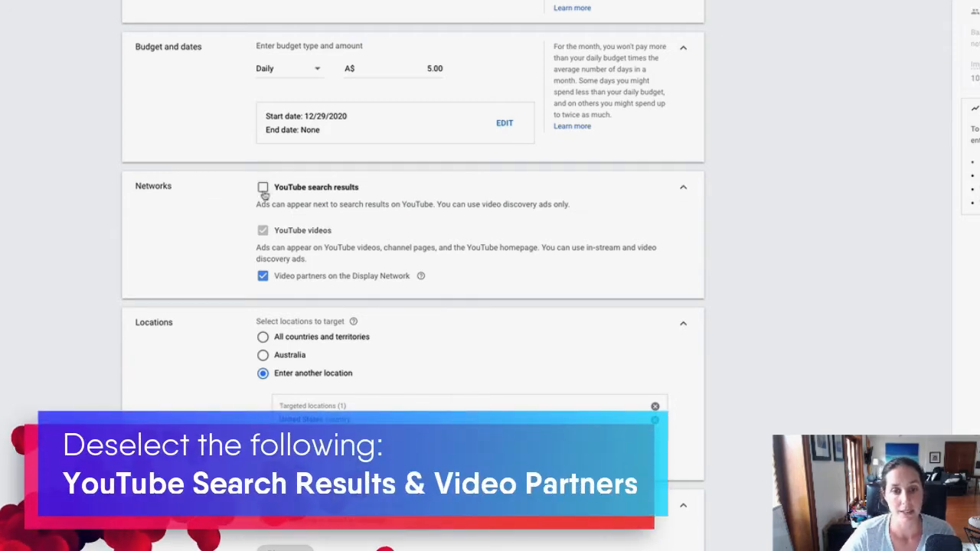
{"action": "left_click", "coordinate": [261, 277]}
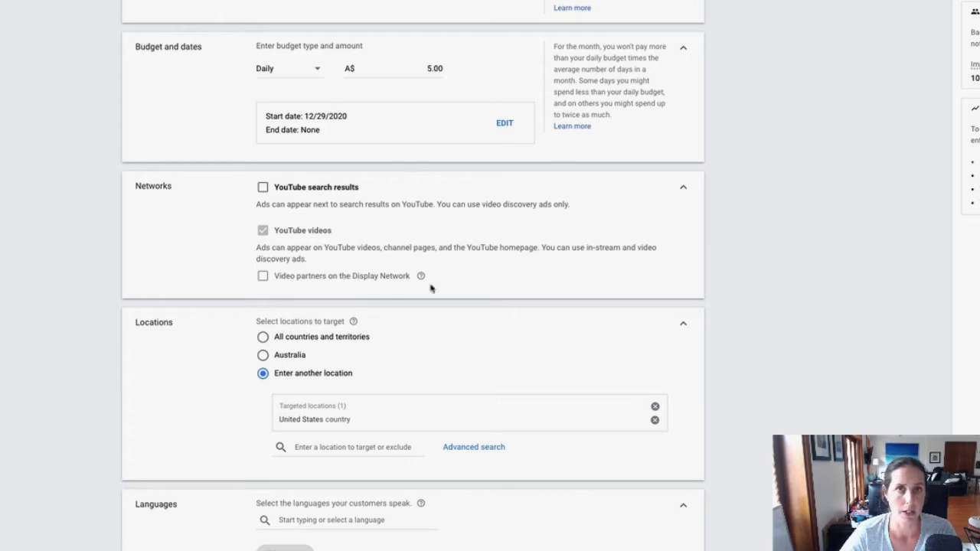
Review the location and language targeting and the inventory type options under the content exclusions
{"action": "scroll", "coordinate": [735, 279], "scroll_direction": "down", "scroll_amount": 1}
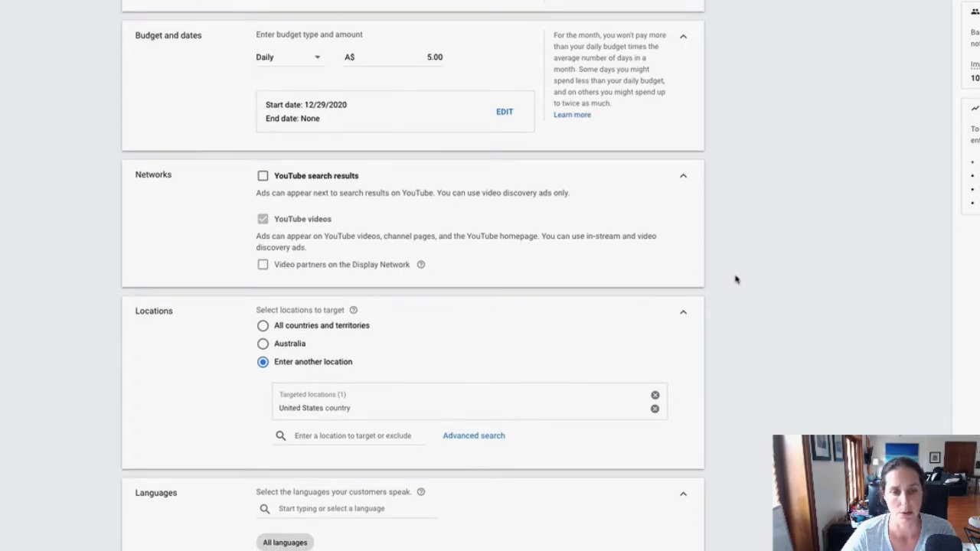
{"action": "scroll", "coordinate": [735, 278], "scroll_direction": "down", "scroll_amount": 3}
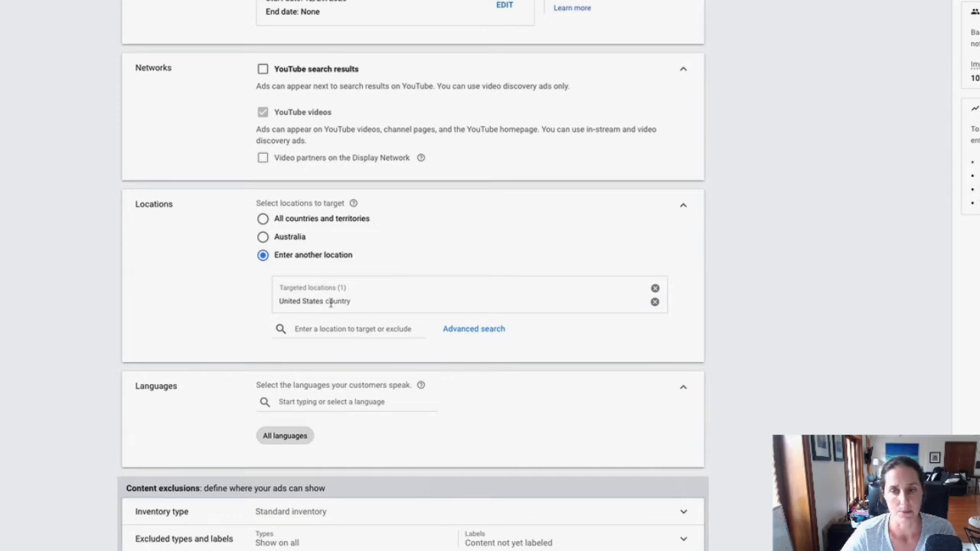
{"action": "scroll", "coordinate": [331, 302], "scroll_direction": "down", "scroll_amount": 1}
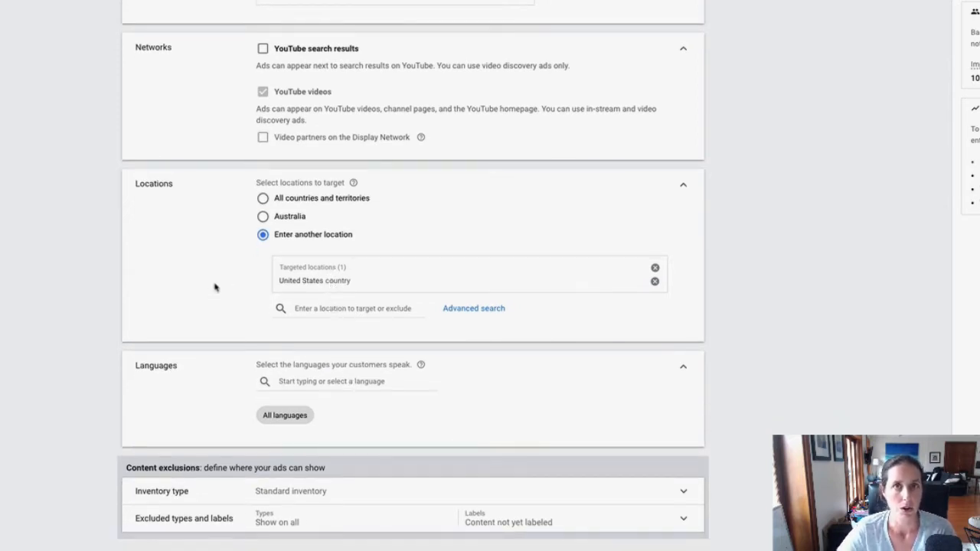
{"action": "scroll", "coordinate": [215, 287], "scroll_direction": "down", "scroll_amount": 5}
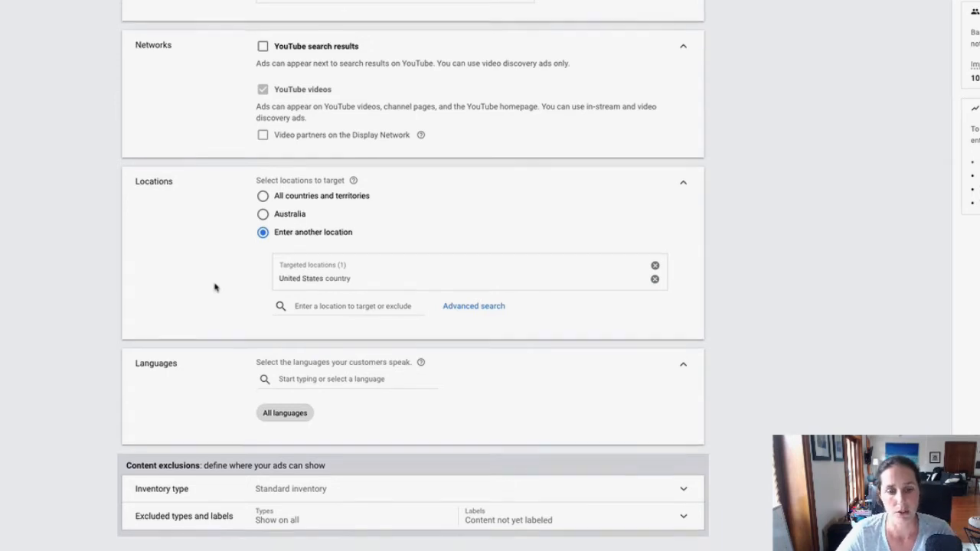
{"action": "scroll", "coordinate": [215, 287], "scroll_direction": "down", "scroll_amount": 2}
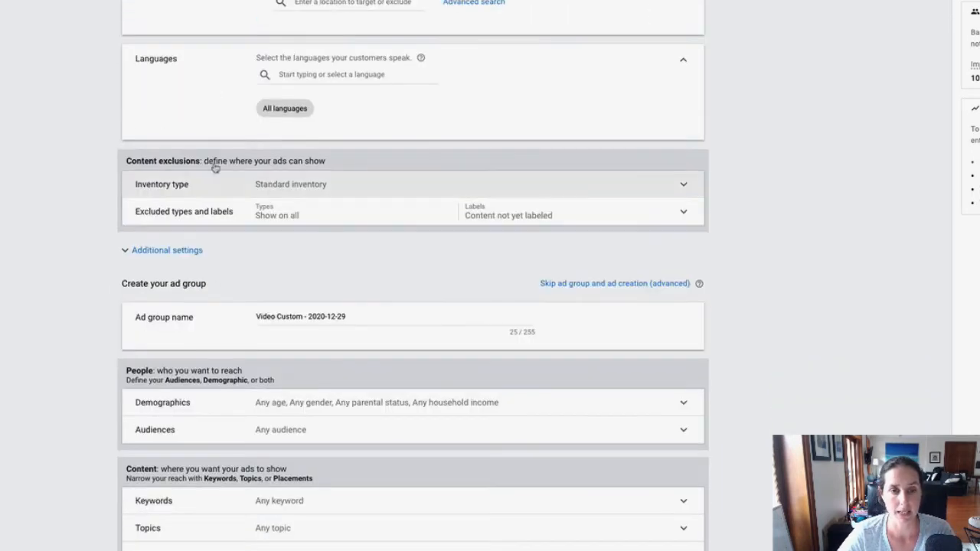
{"action": "left_click", "coordinate": [297, 181]}
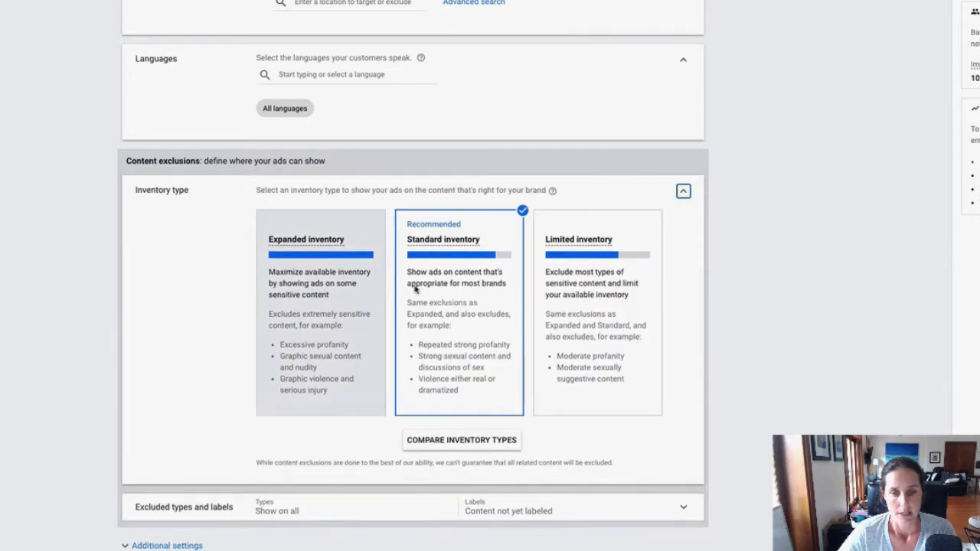
Exclude the digital content labels DL-G: General audiences, DL-PG: Most audiences with parental guidance and DL-T: Teen and older audiences, but not DL-MA
{"action": "scroll", "coordinate": [144, 240], "scroll_direction": "down", "scroll_amount": 3}
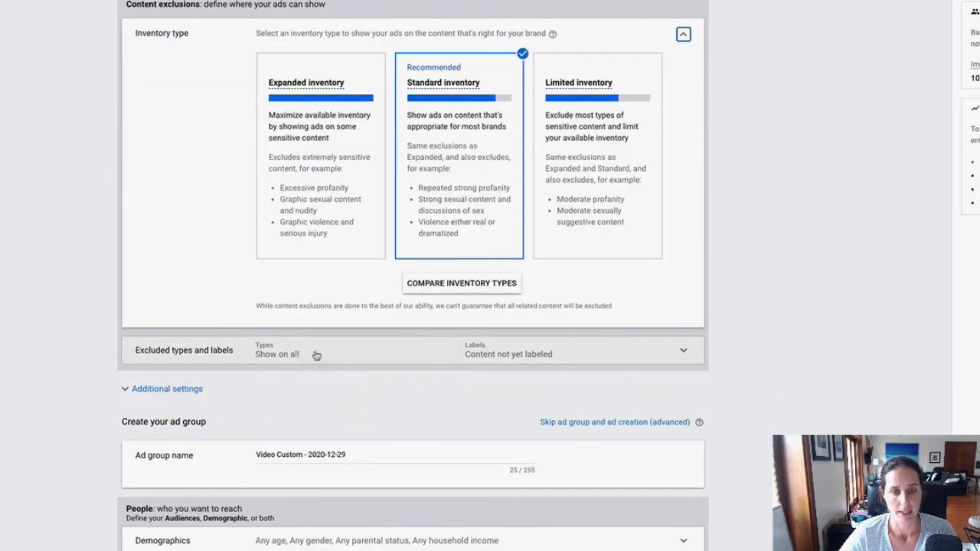
{"action": "scroll", "coordinate": [352, 345], "scroll_direction": "down", "scroll_amount": 4}
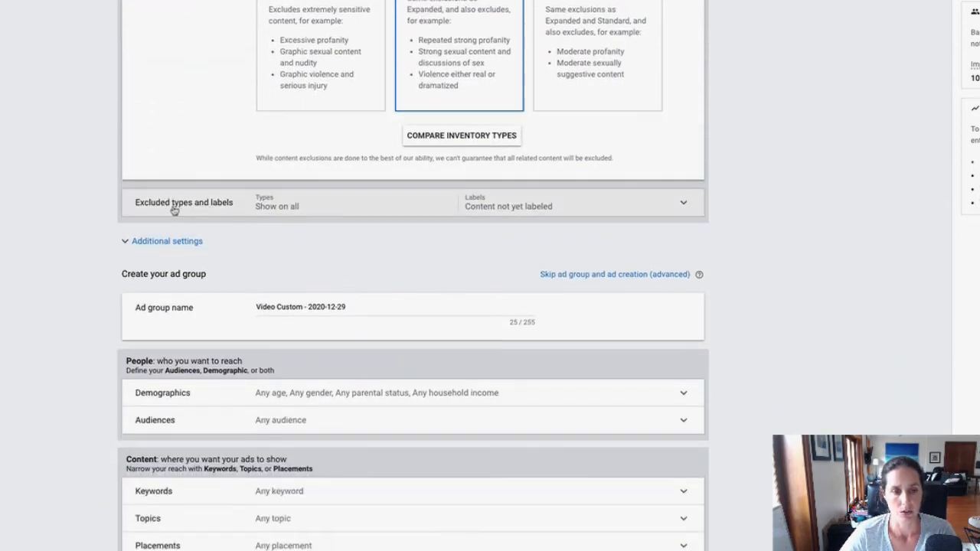
{"action": "left_click", "coordinate": [309, 205]}
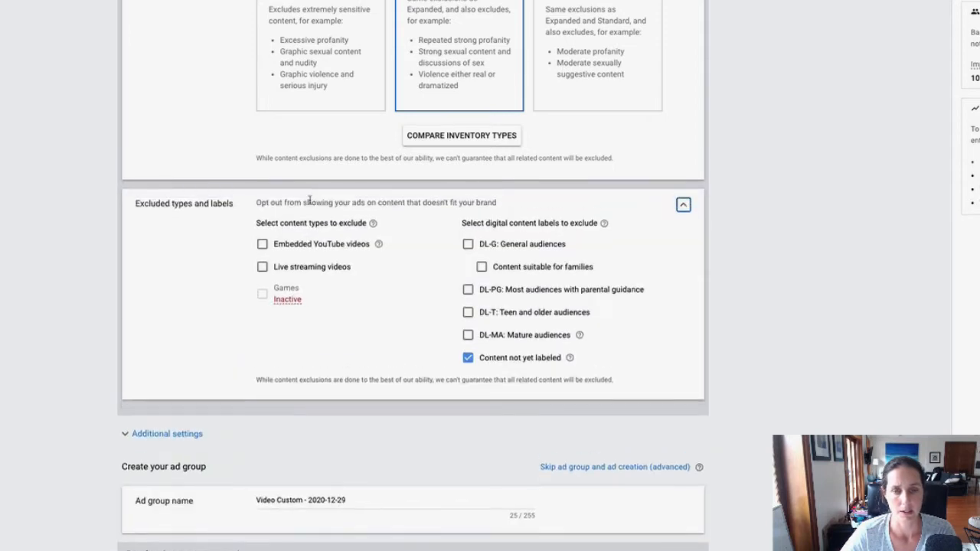
{"action": "left_click", "coordinate": [467, 245]}
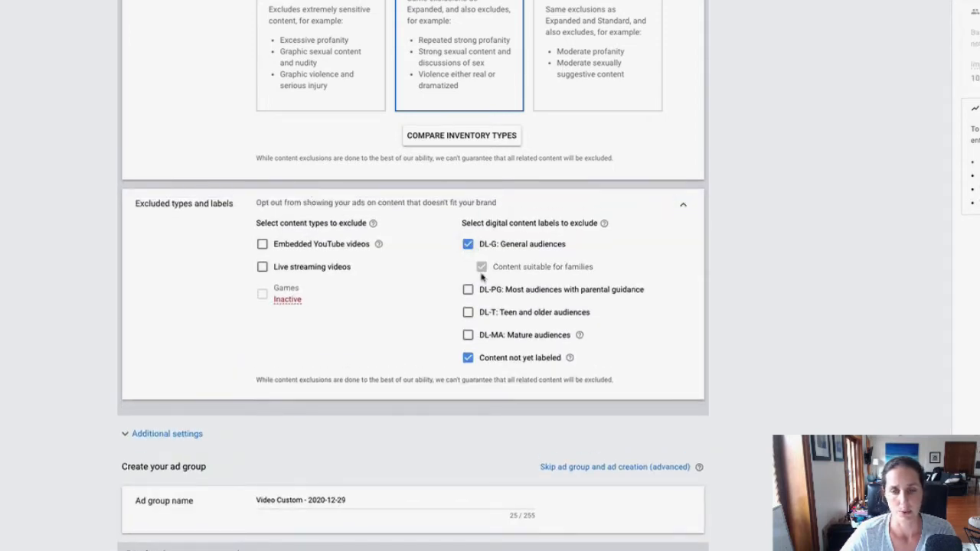
{"action": "left_click", "coordinate": [467, 290]}
{"action": "left_click", "coordinate": [468, 313]}
{"action": "left_click", "coordinate": [467, 335]}
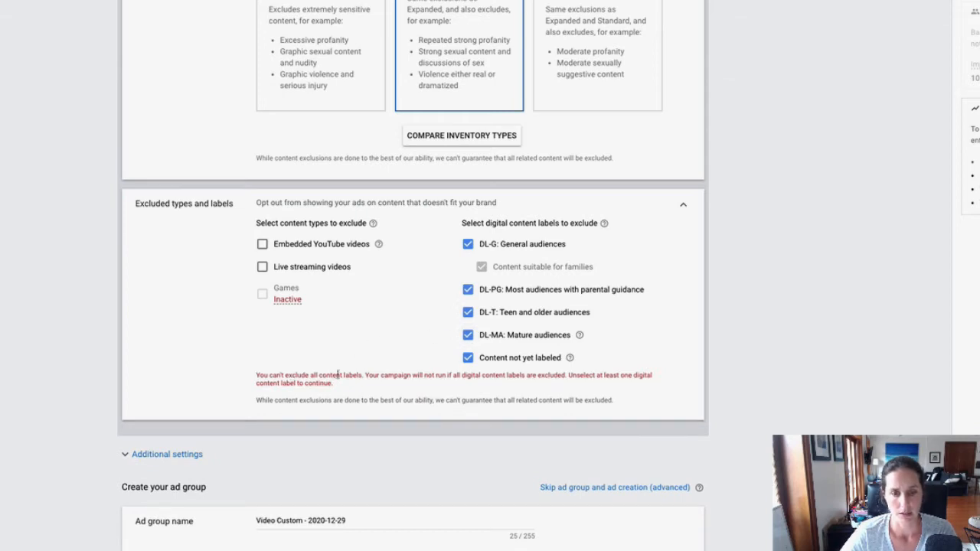
{"action": "left_click", "coordinate": [468, 335]}
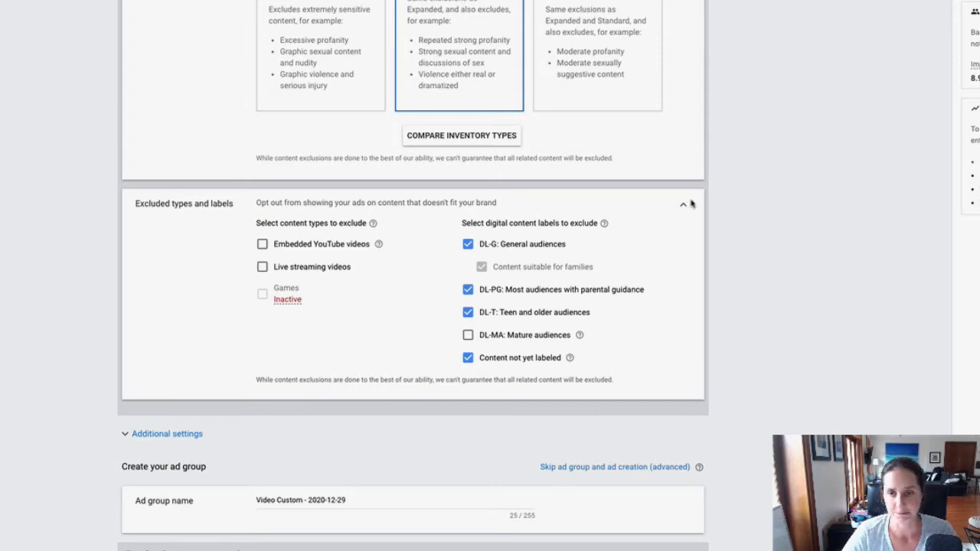
Collapse the excluded types and labels and open the frequency capping options in the campaign's additional settings
{"action": "left_click", "coordinate": [685, 206]}
{"action": "scroll", "coordinate": [61, 271], "scroll_direction": "down", "scroll_amount": 1}
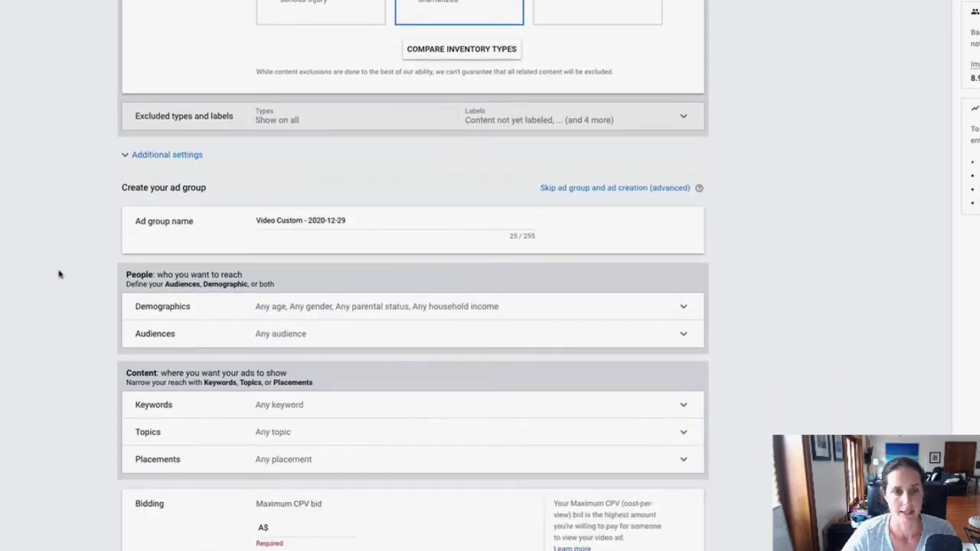
{"action": "left_click", "coordinate": [150, 162]}
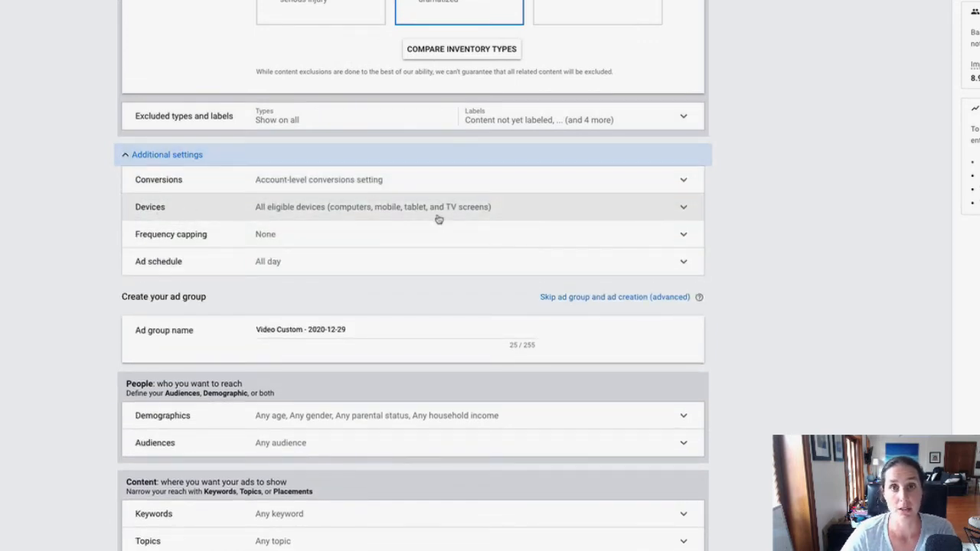
{"action": "left_click", "coordinate": [236, 239]}
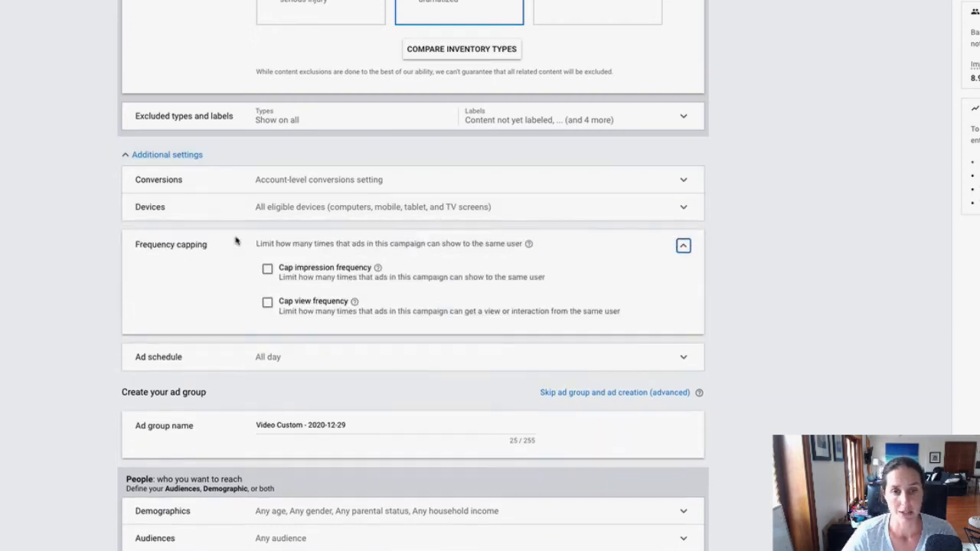
{"action": "scroll", "coordinate": [236, 240], "scroll_direction": "down", "scroll_amount": 1}
Cap the view frequency at 2 views per day, discarding the extra empty view cap
{"action": "left_click", "coordinate": [267, 272]}
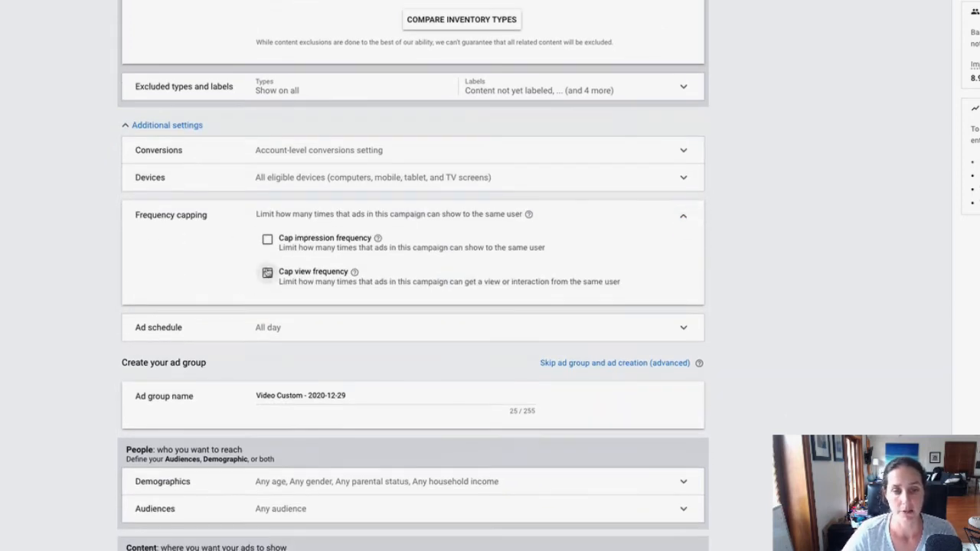
{"action": "left_click", "coordinate": [318, 322]}
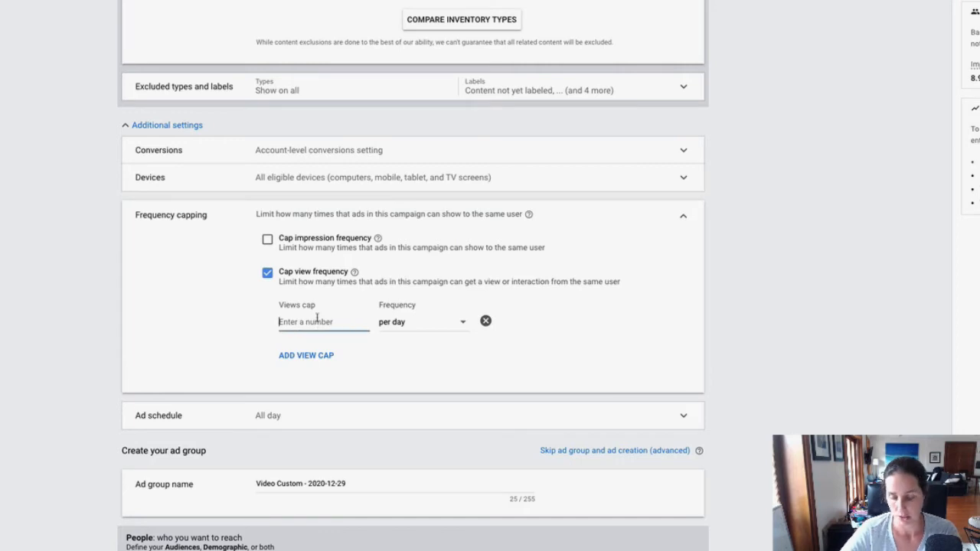
{"action": "type", "text": "2"}
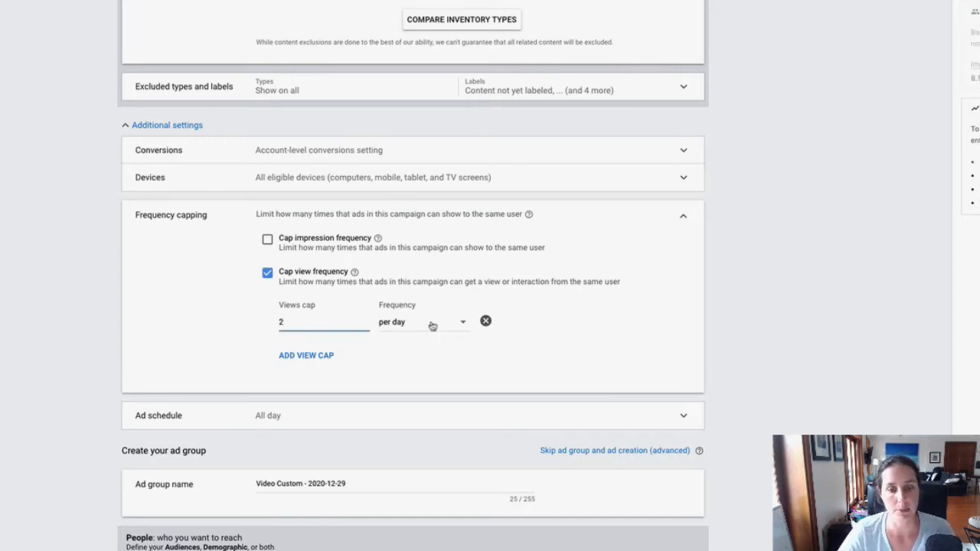
{"action": "left_click", "coordinate": [306, 356]}
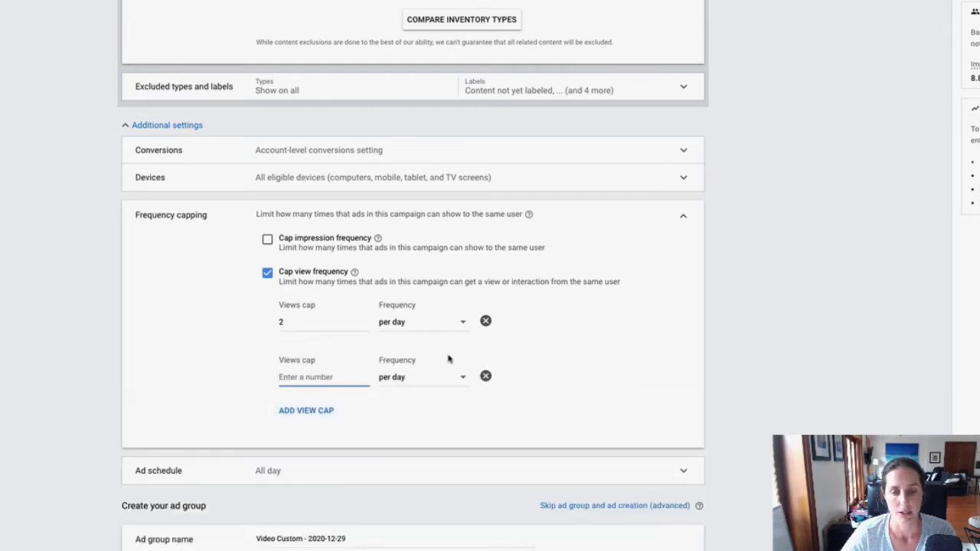
{"action": "left_click", "coordinate": [485, 376]}
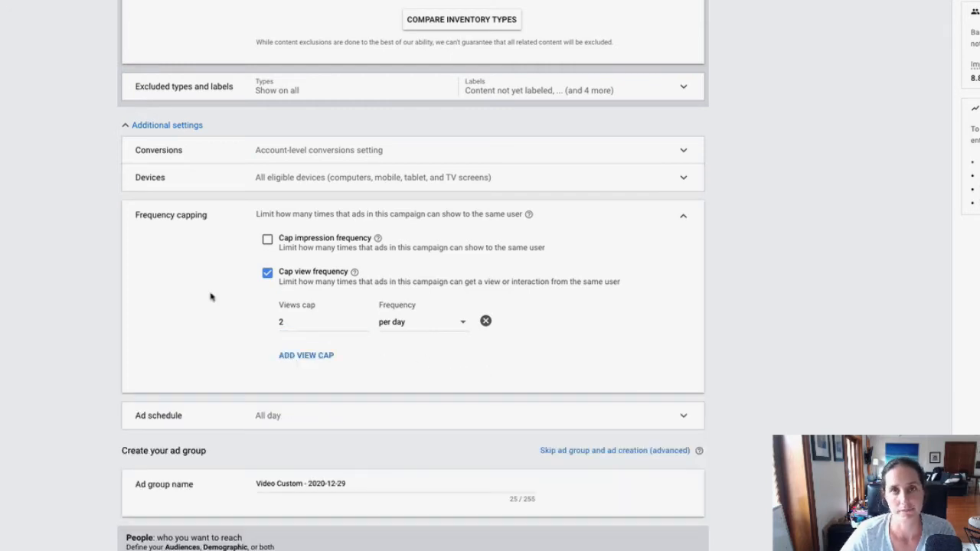
Enable the impression frequency cap and set it to 4 impressions per day
{"action": "scroll", "coordinate": [211, 296], "scroll_direction": "down", "scroll_amount": 1}
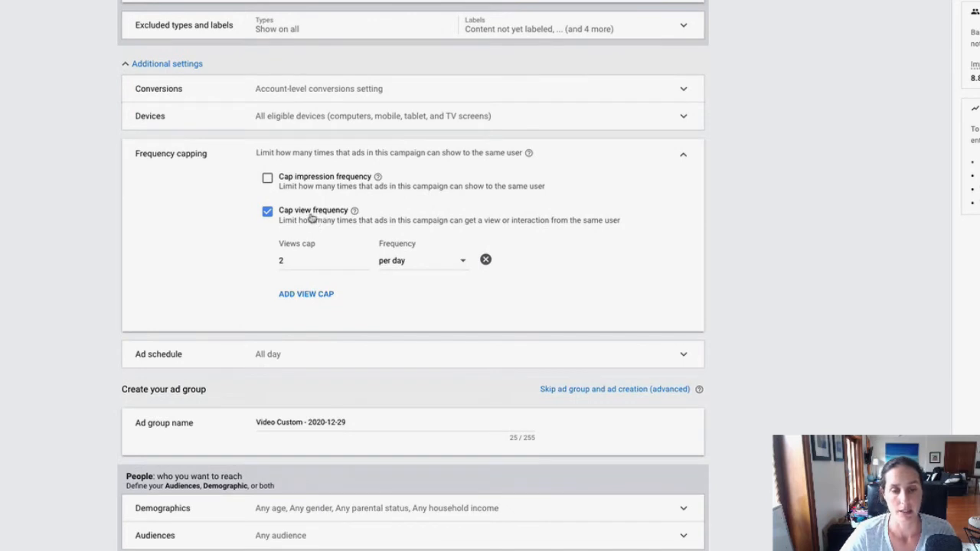
{"action": "left_click", "coordinate": [267, 179]}
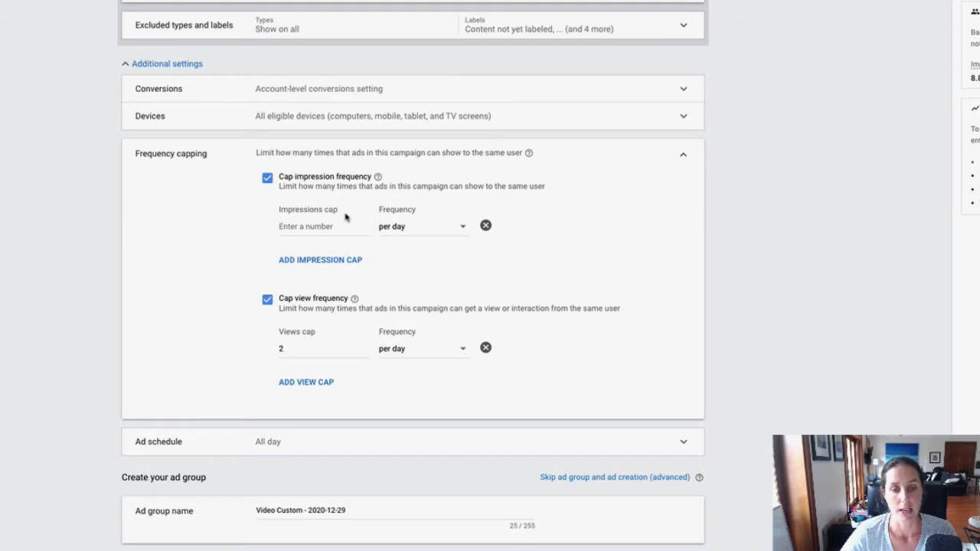
{"action": "left_click", "coordinate": [314, 224]}
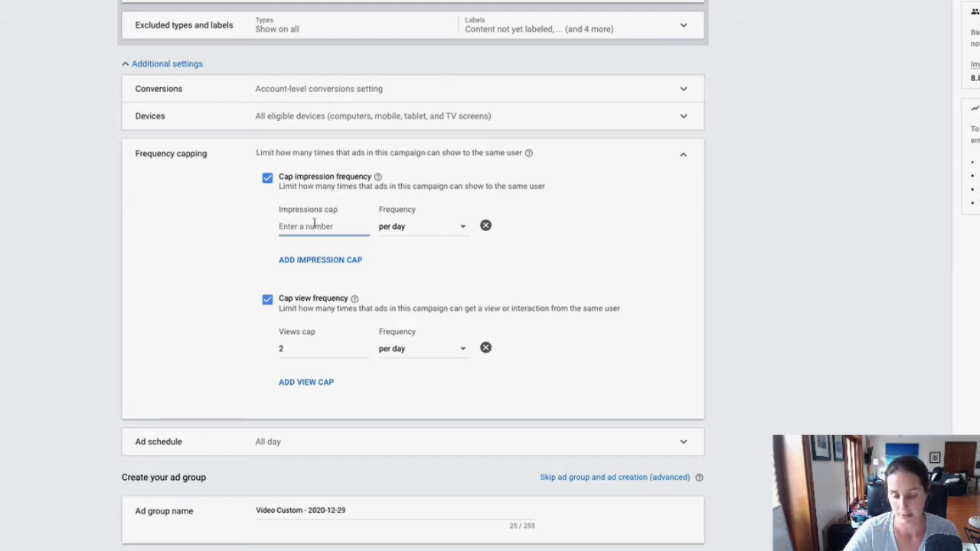
{"action": "type", "text": "4"}
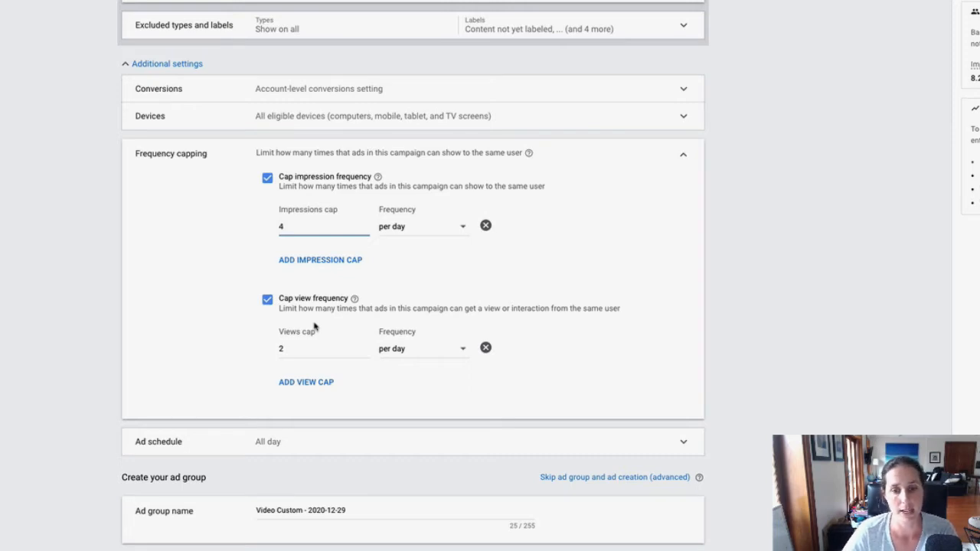
Remove the view frequency cap and set the impressions cap to 2 per day
{"action": "left_click", "coordinate": [485, 348]}
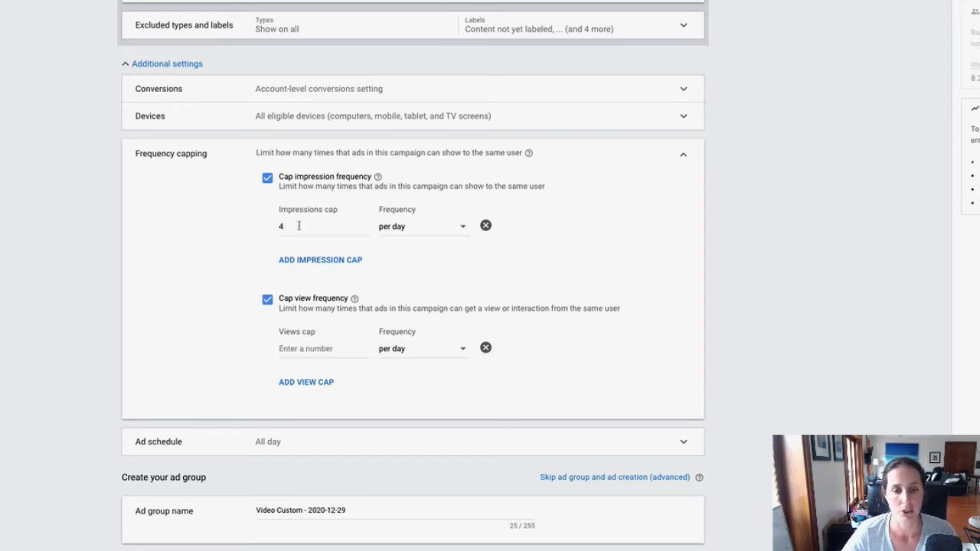
{"action": "left_click", "coordinate": [266, 300]}
{"action": "left_click_drag", "start_coordinate": [288, 226], "coordinate": [270, 228]}
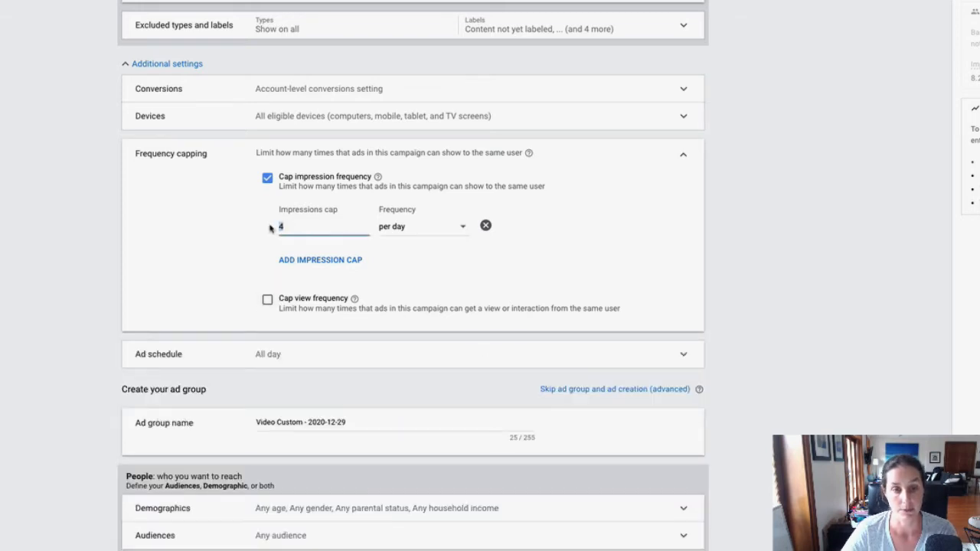
{"action": "type", "text": "2"}
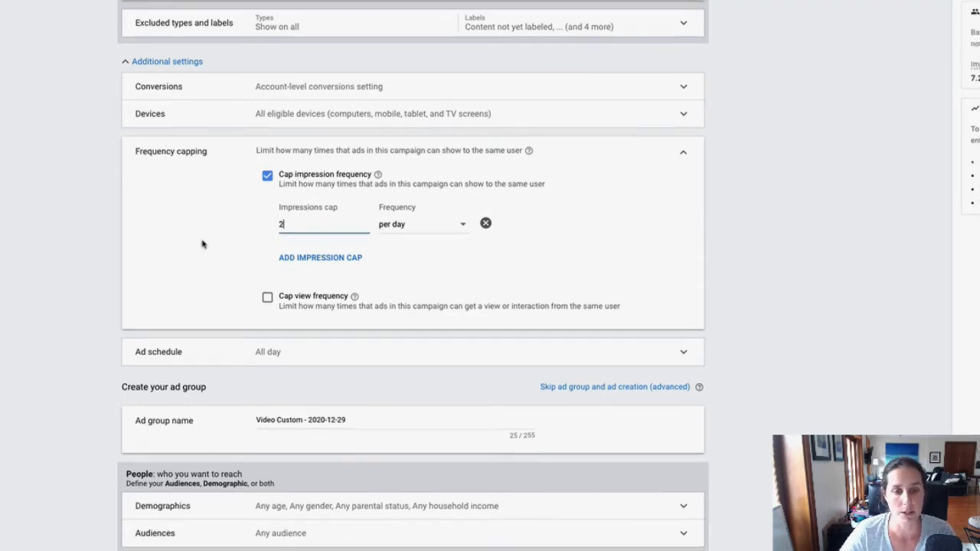
Name the ad group "30 days"
{"action": "scroll", "coordinate": [202, 243], "scroll_direction": "down", "scroll_amount": 2}
{"action": "scroll", "coordinate": [312, 218], "scroll_direction": "down", "scroll_amount": 1}
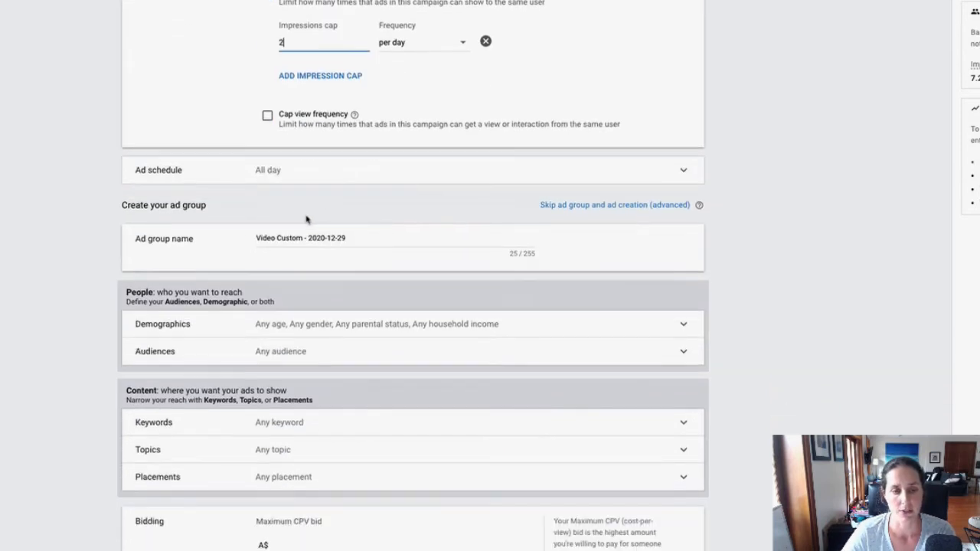
{"action": "left_click_drag", "start_coordinate": [365, 238], "coordinate": [244, 242]}
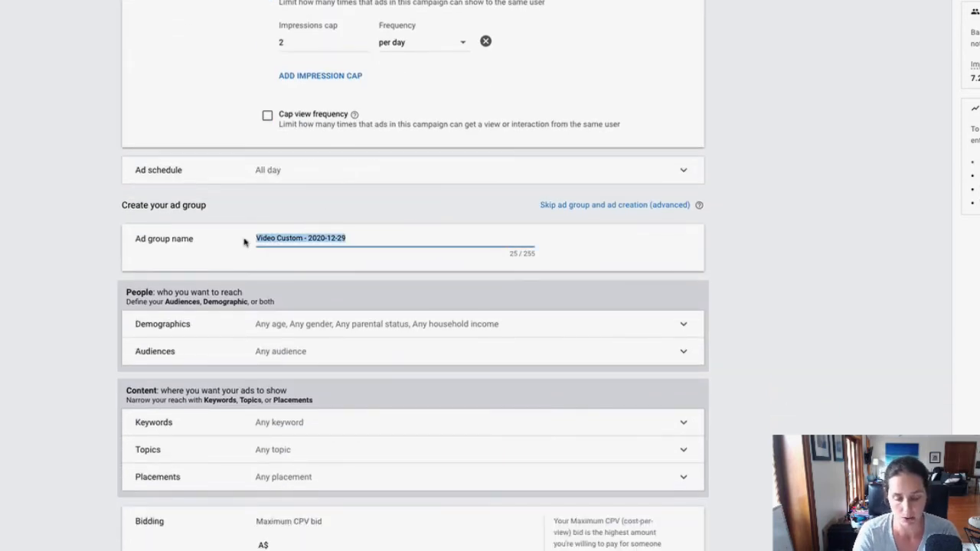
{"action": "type", "text": "30 days"}
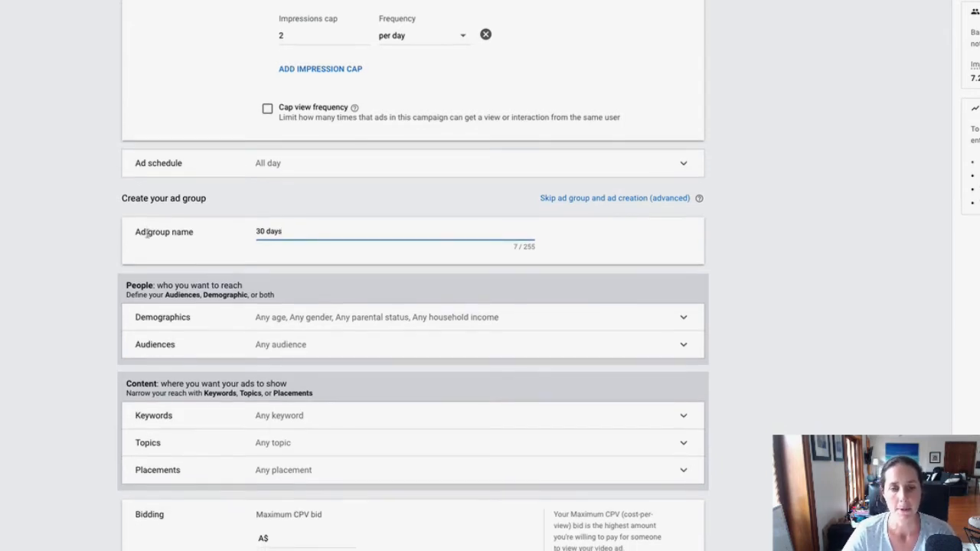
Browse the ad group's audiences by how people interacted with the business and expand the website visitors lists
{"action": "scroll", "coordinate": [304, 252], "scroll_direction": "down", "scroll_amount": 1}
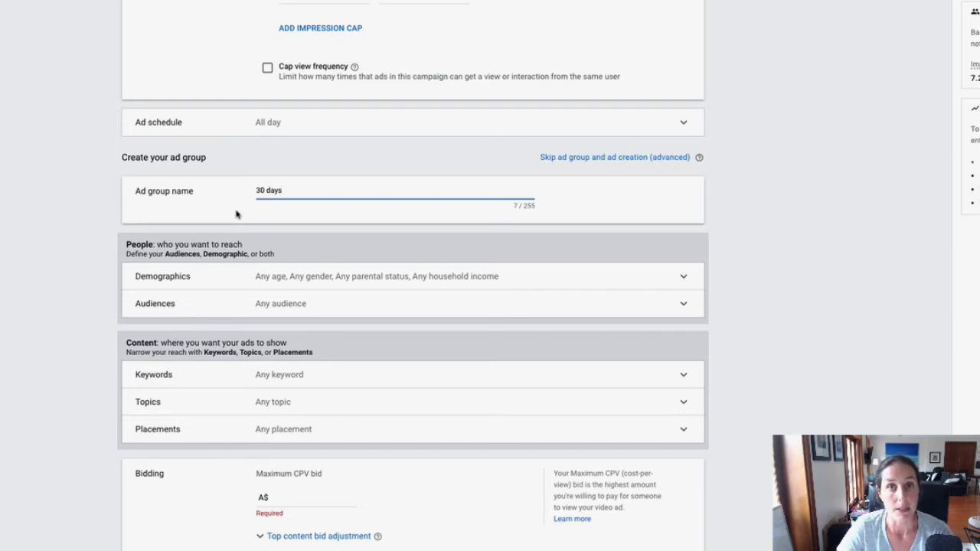
{"action": "scroll", "coordinate": [236, 214], "scroll_direction": "down", "scroll_amount": 1}
{"action": "scroll", "coordinate": [236, 215], "scroll_direction": "down", "scroll_amount": 3}
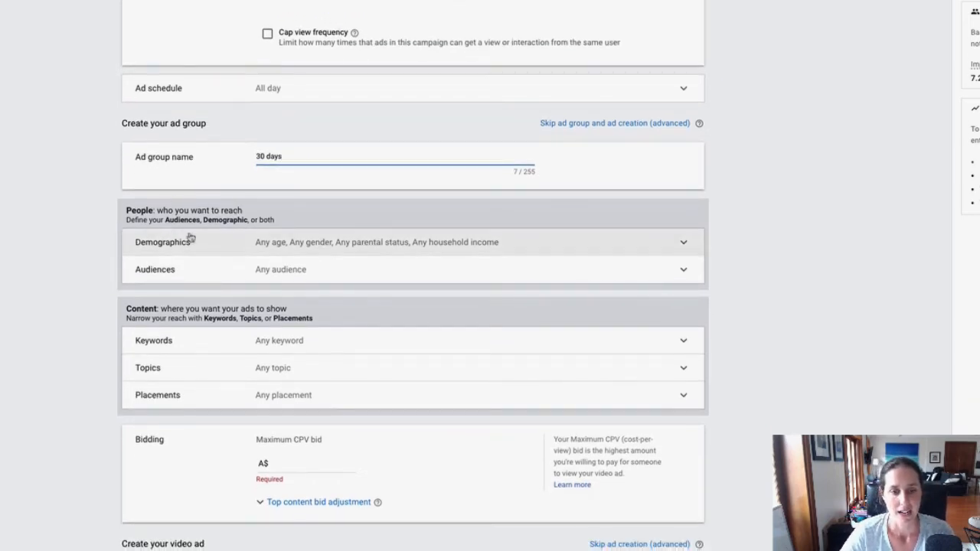
{"action": "scroll", "coordinate": [381, 247], "scroll_direction": "down", "scroll_amount": 2}
{"action": "scroll", "coordinate": [383, 248], "scroll_direction": "down", "scroll_amount": 3}
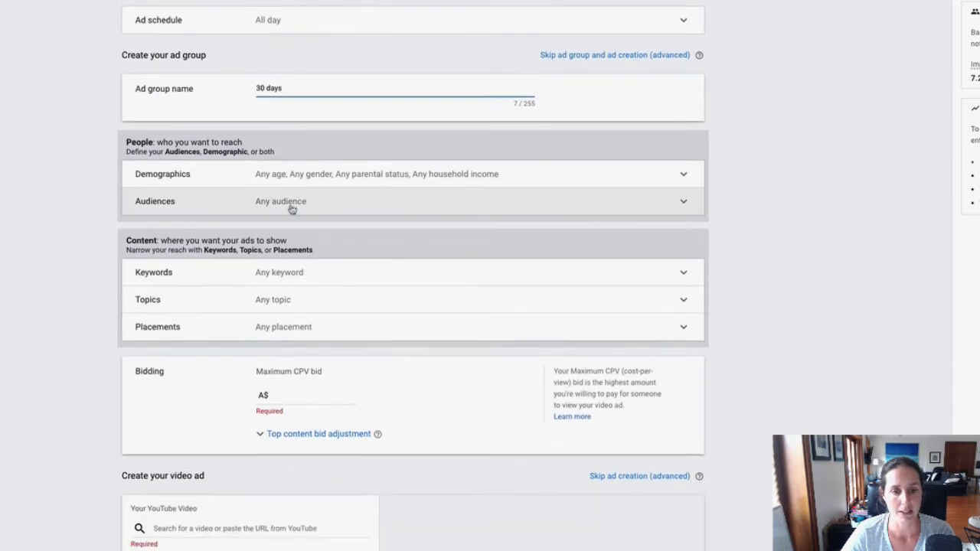
{"action": "left_click", "coordinate": [321, 201]}
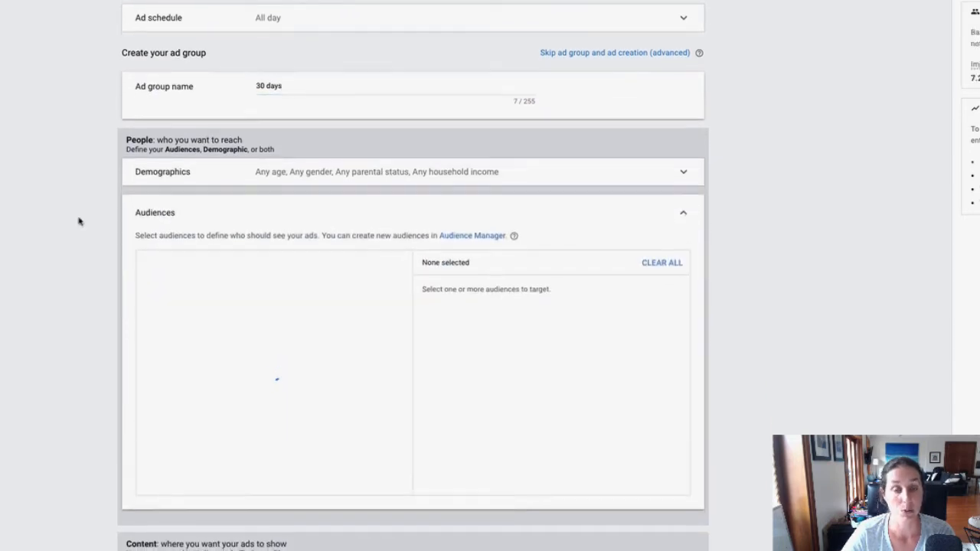
{"action": "scroll", "coordinate": [79, 221], "scroll_direction": "down", "scroll_amount": 4}
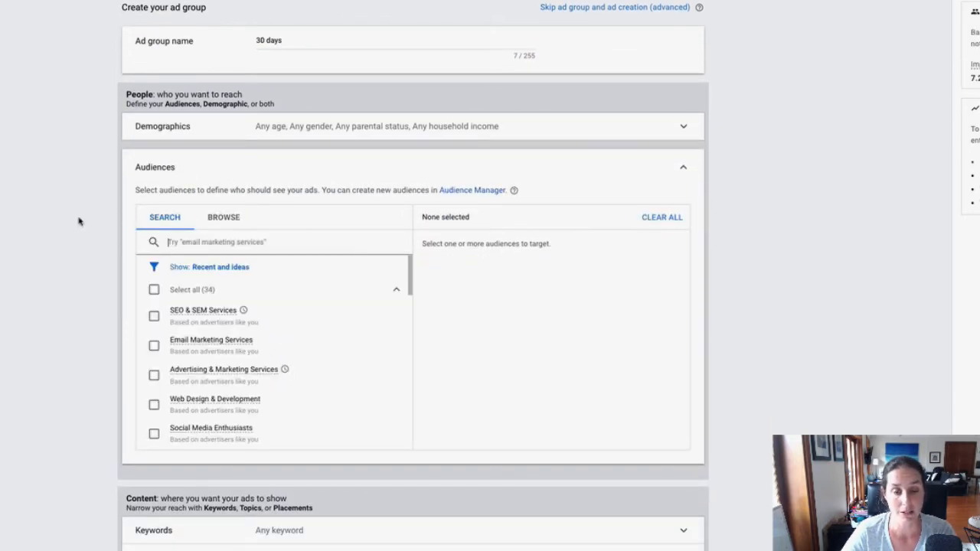
{"action": "left_click", "coordinate": [227, 219]}
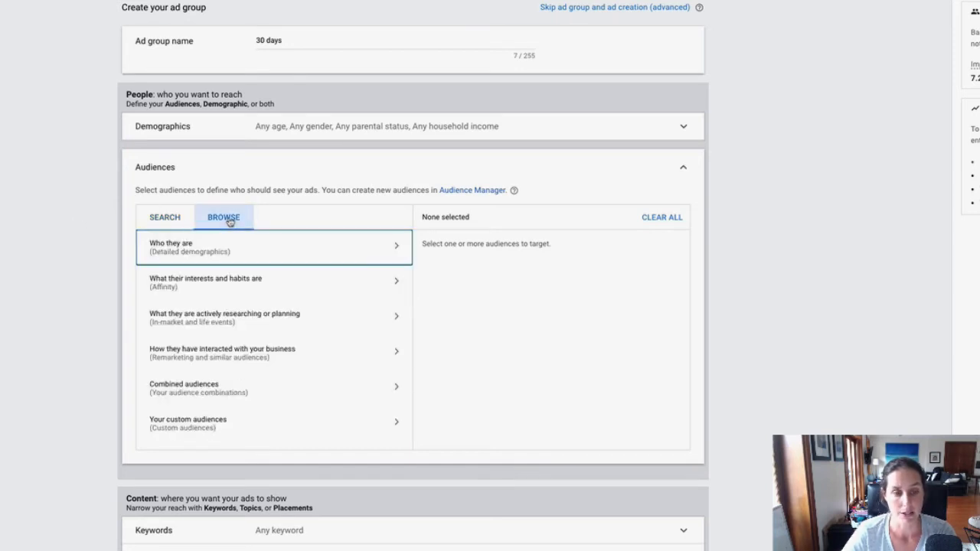
{"action": "left_click", "coordinate": [208, 356]}
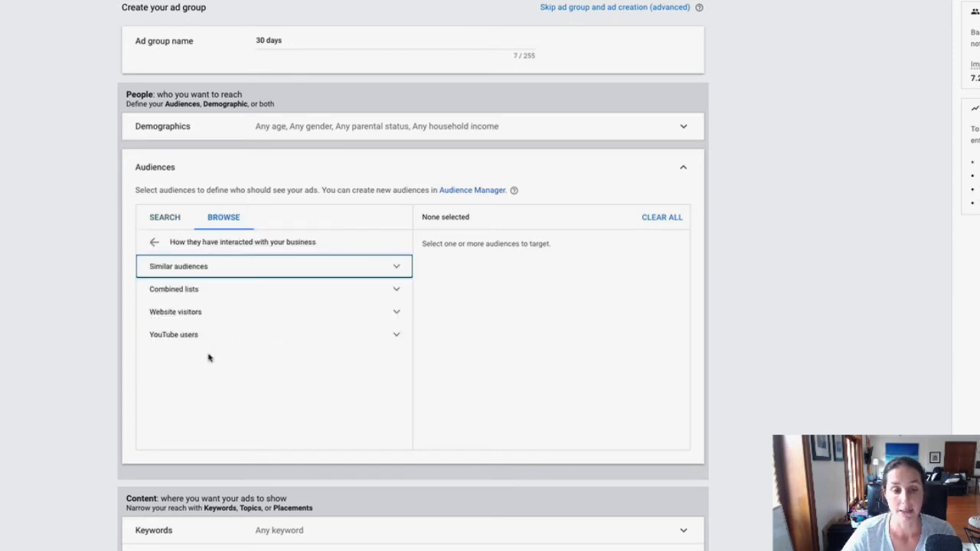
{"action": "left_click", "coordinate": [175, 311]}
Target the "TT - 30 days" website visitors audience in the ad group
{"action": "scroll", "coordinate": [59, 282], "scroll_direction": "down", "scroll_amount": 1}
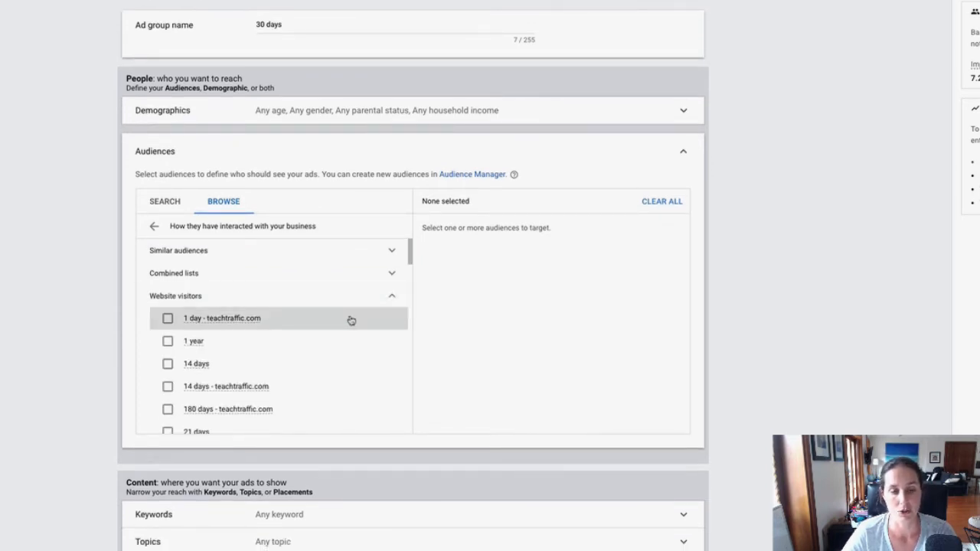
{"action": "scroll", "coordinate": [390, 322], "scroll_direction": "down", "scroll_amount": 1}
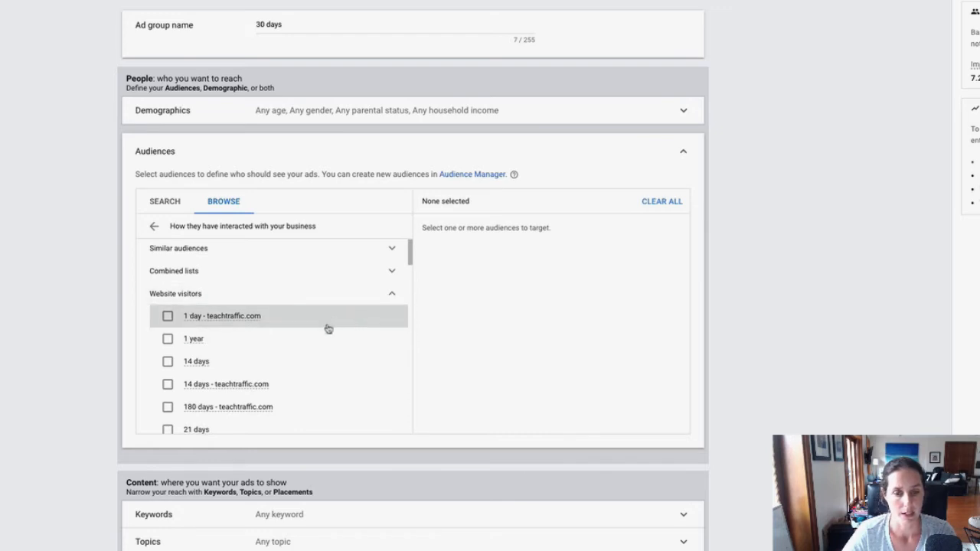
{"action": "scroll", "coordinate": [329, 329], "scroll_direction": "down", "scroll_amount": 2}
{"action": "left_click_drag", "start_coordinate": [411, 278], "coordinate": [409, 408]}
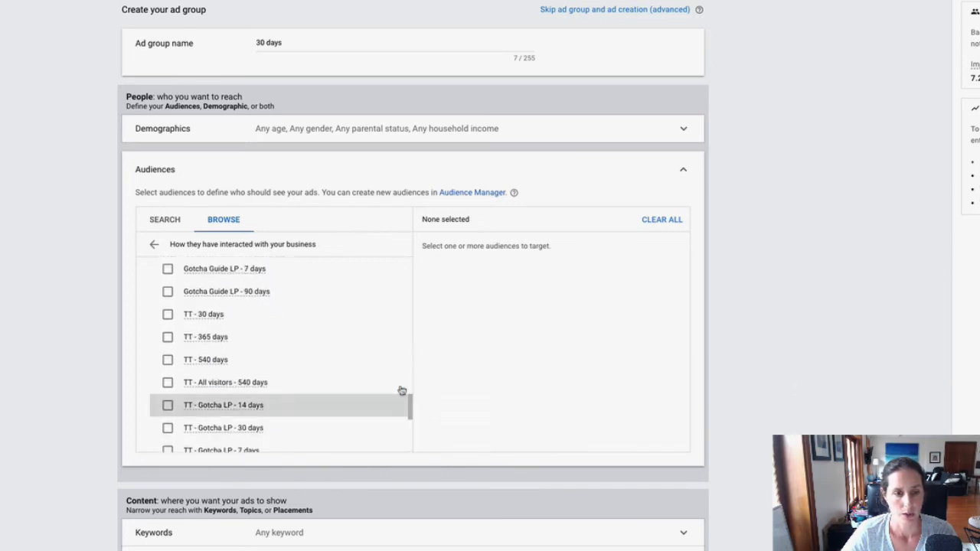
{"action": "left_click", "coordinate": [168, 315]}
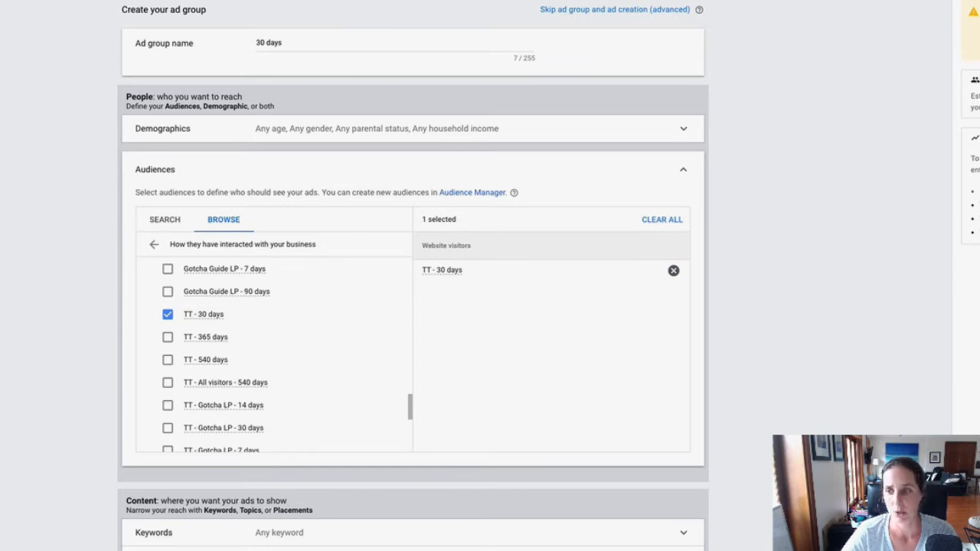
Set the ad group's maximum CPV bid to A$0.25
{"action": "scroll", "coordinate": [298, 156], "scroll_direction": "down", "scroll_amount": 5}
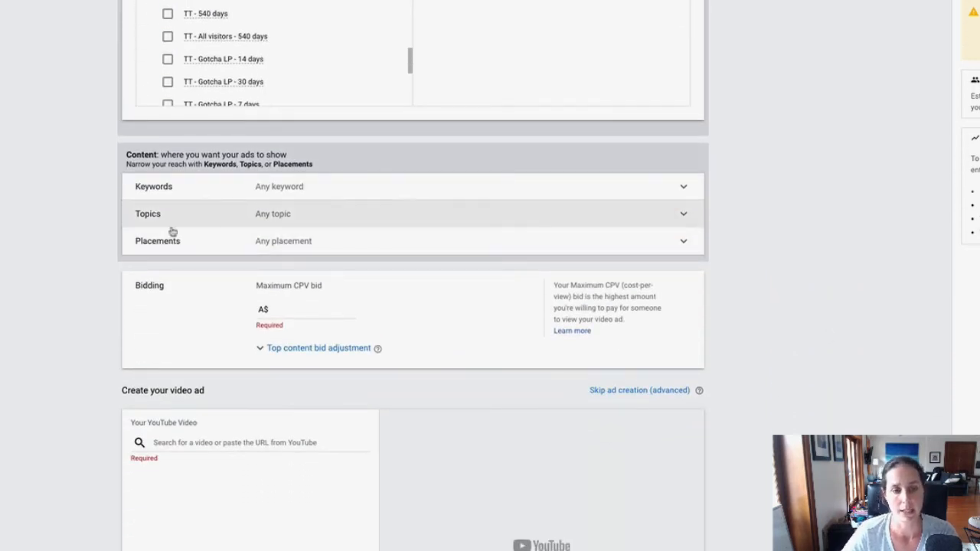
{"action": "left_click", "coordinate": [283, 316]}
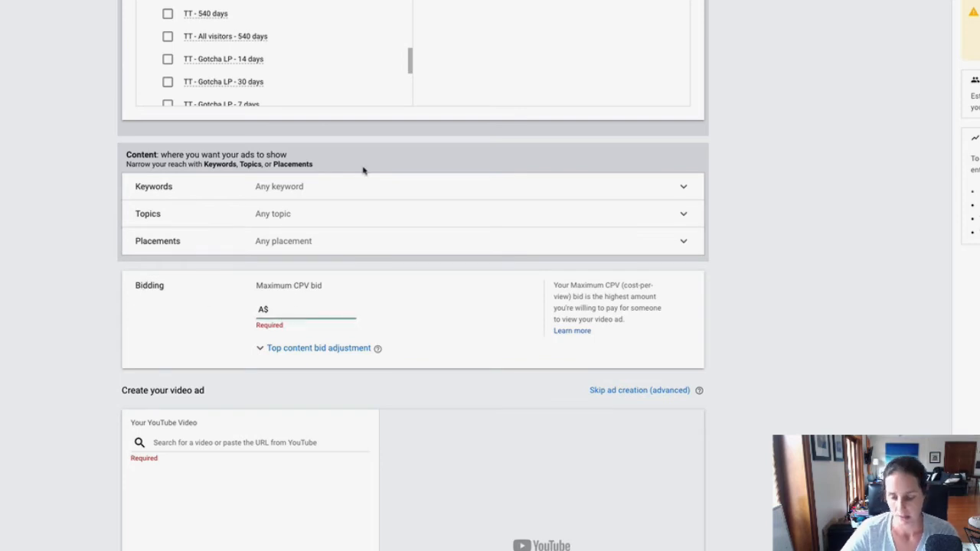
{"action": "type", "text": "0.25"}
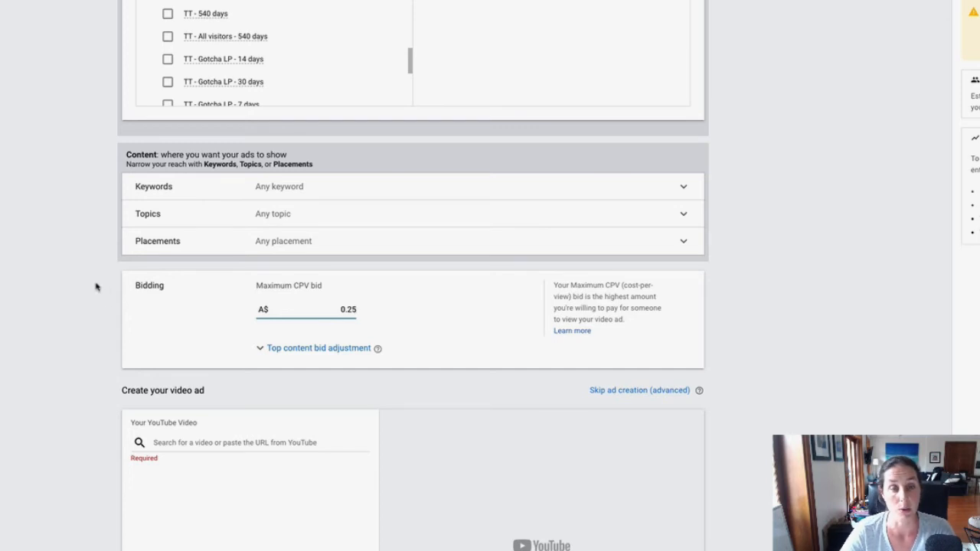
{"action": "left_click", "coordinate": [86, 305]}
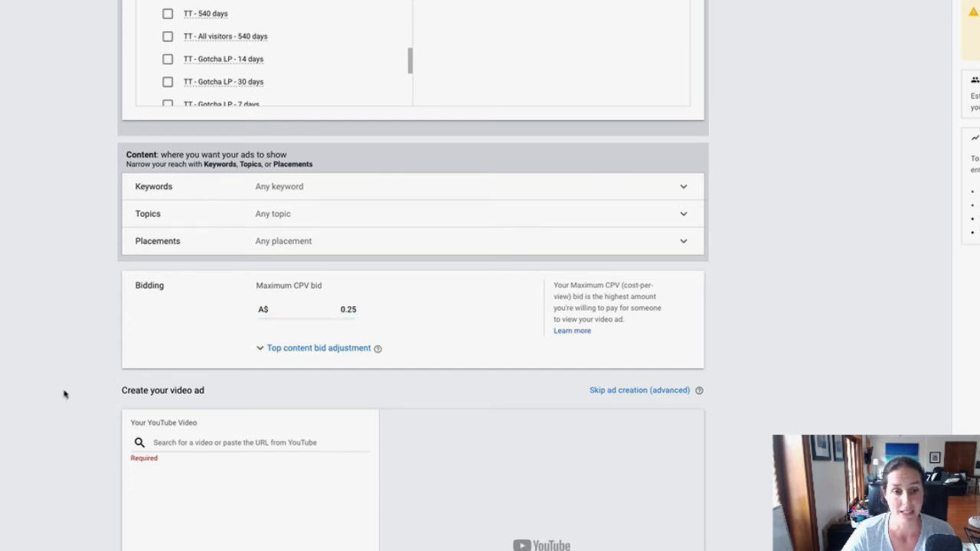
Use the "Facebook & Google Ads 7 Day Retargeting Challenge" YouTube video as the ad, in skippable in-stream format
{"action": "scroll", "coordinate": [414, 276], "scroll_direction": "down", "scroll_amount": 3}
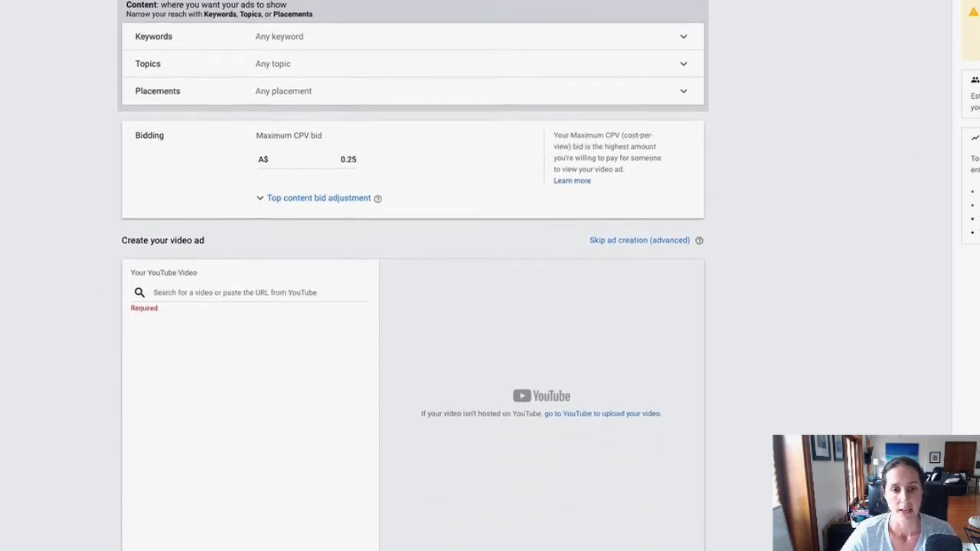
{"action": "scroll", "coordinate": [414, 276], "scroll_direction": "down", "scroll_amount": 1}
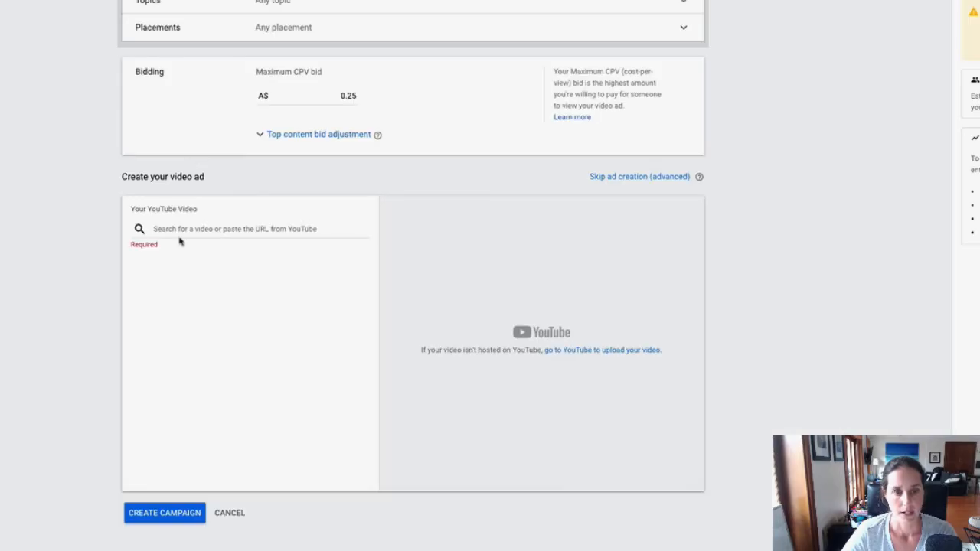
{"action": "left_click", "coordinate": [179, 228]}
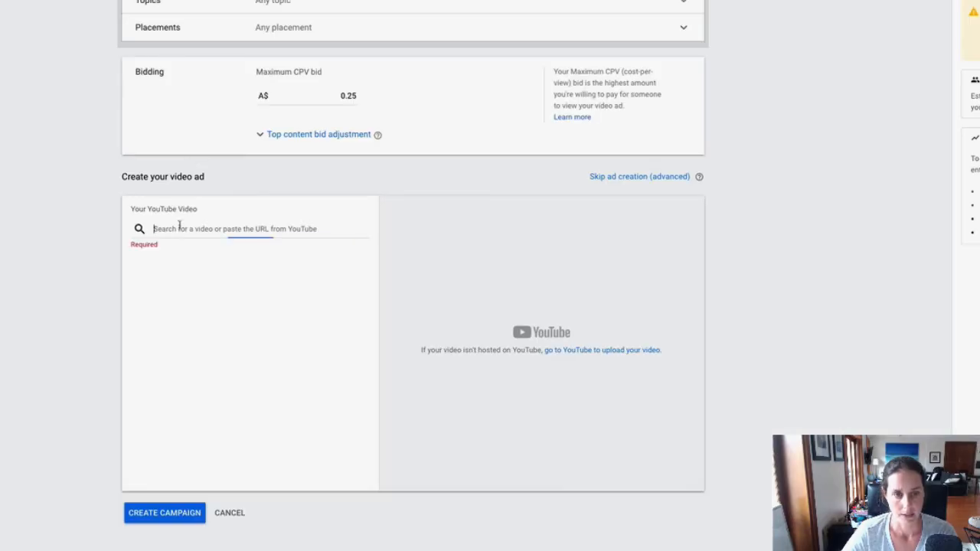
{"action": "key", "text": "ctrl+v"}
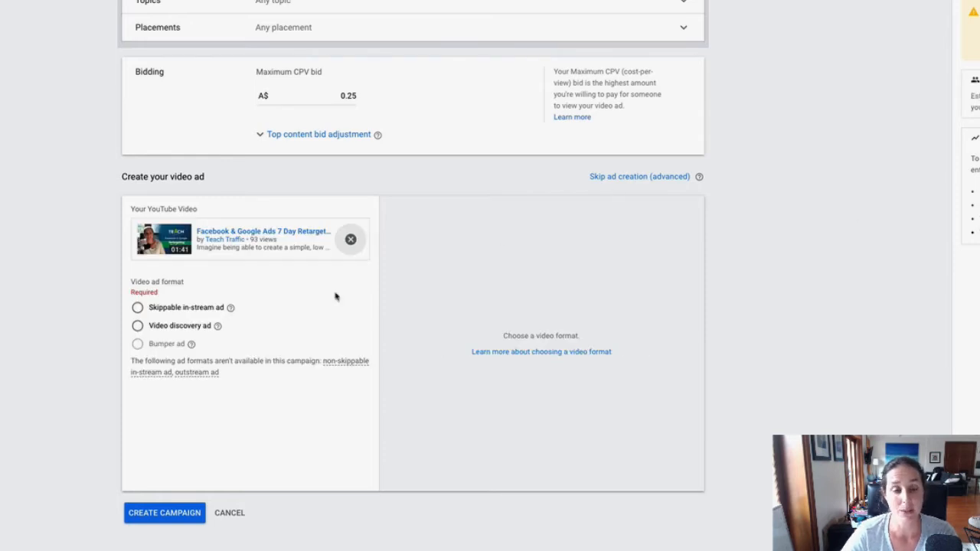
{"action": "left_click", "coordinate": [138, 308]}
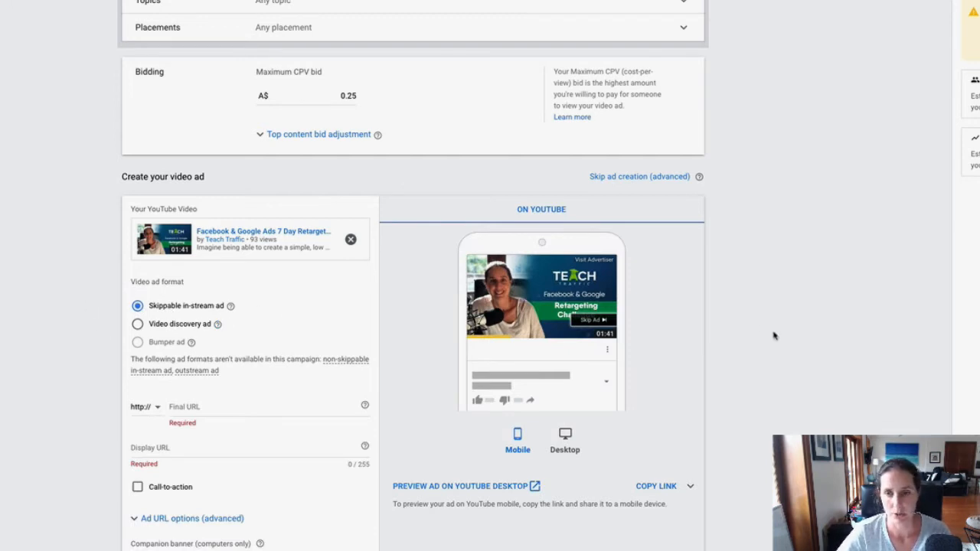
Set the ad's final URL to teachtraffic.com/retargeting-challenge/ and its display URL to teachtraffic.com/retargeting-challenge
{"action": "scroll", "coordinate": [786, 388], "scroll_direction": "down", "scroll_amount": 3}
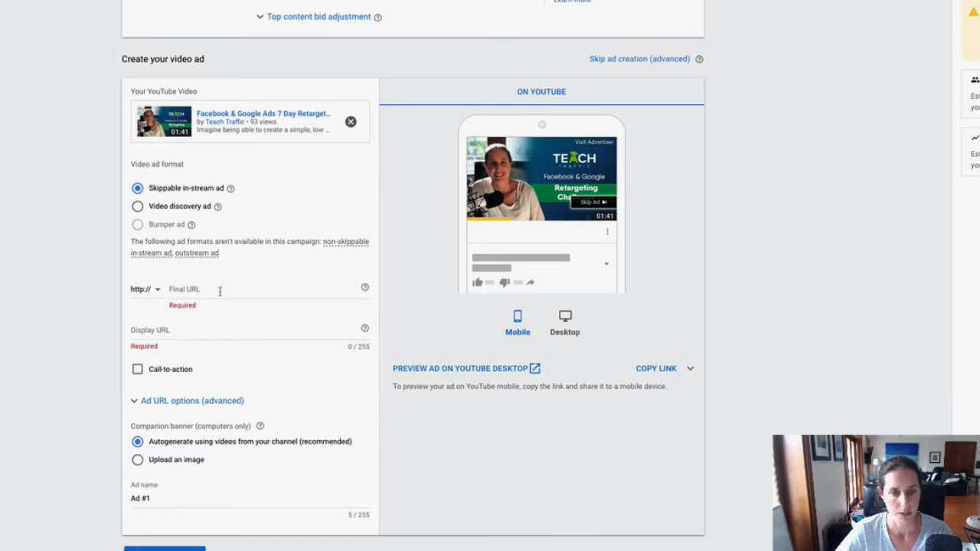
{"action": "left_click", "coordinate": [220, 290]}
{"action": "type", "text": "teachtraffic.com/retargeting-challenge/"}
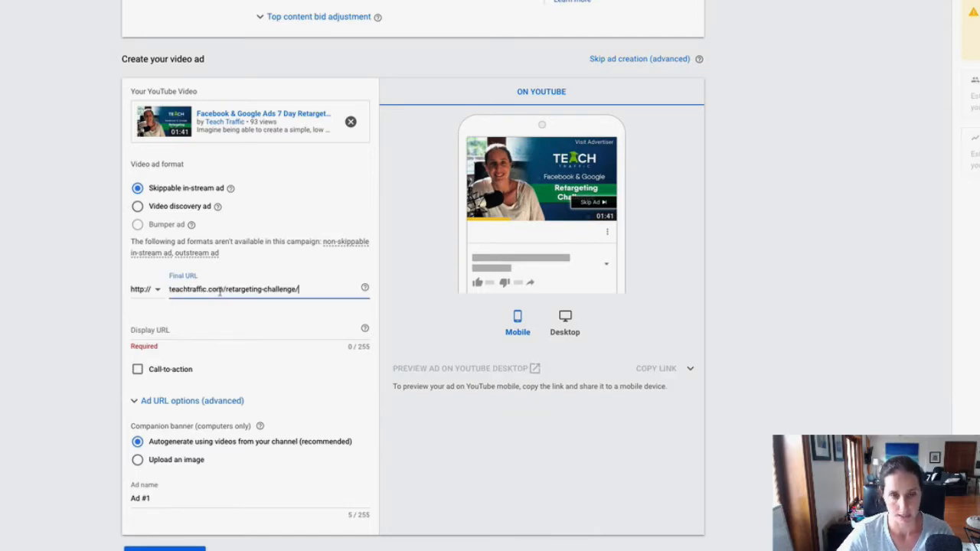
{"action": "left_click", "coordinate": [223, 330]}
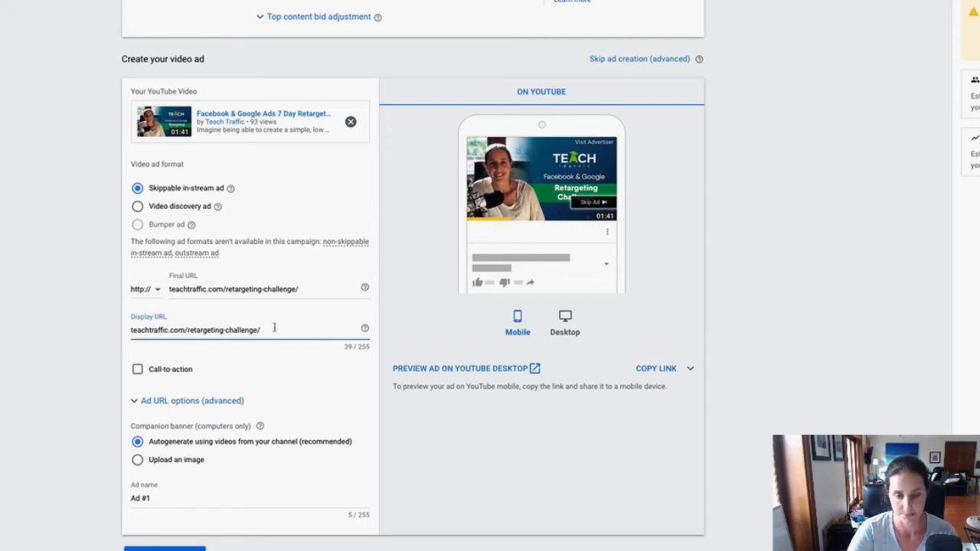
{"action": "key", "text": "BackSpace"}
Enable the video ad's call-to-action and set its text to "Sign Up"
{"action": "left_click", "coordinate": [137, 369]}
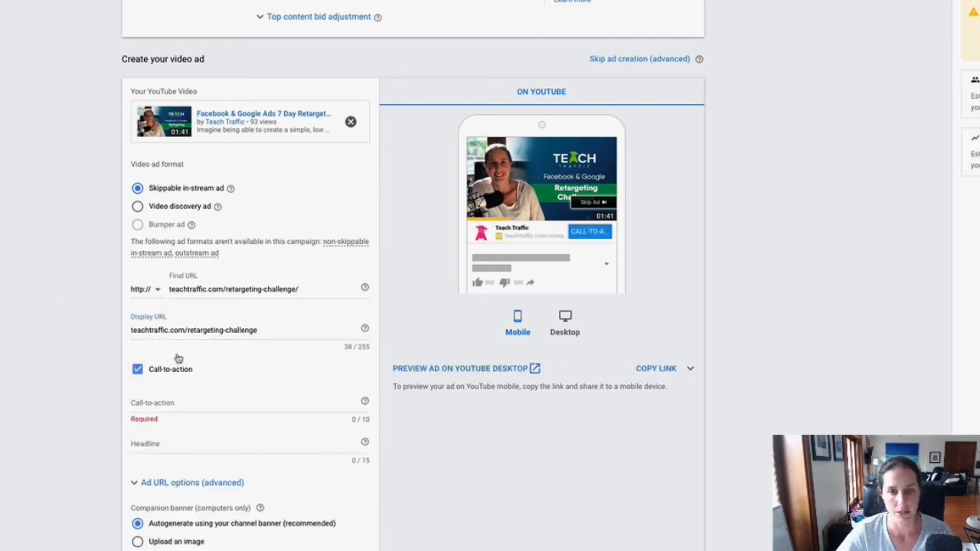
{"action": "left_click", "coordinate": [138, 369]}
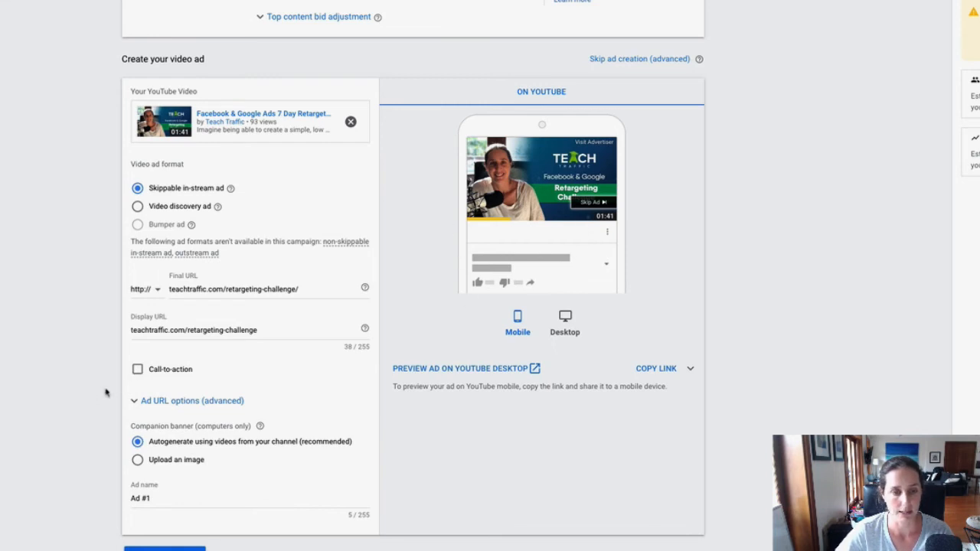
{"action": "left_click", "coordinate": [138, 370]}
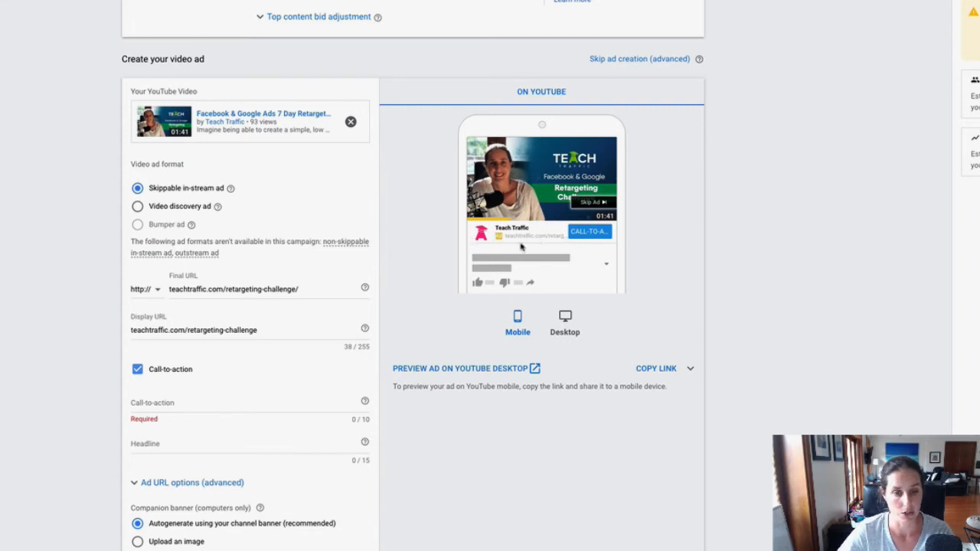
{"action": "left_click", "coordinate": [169, 399]}
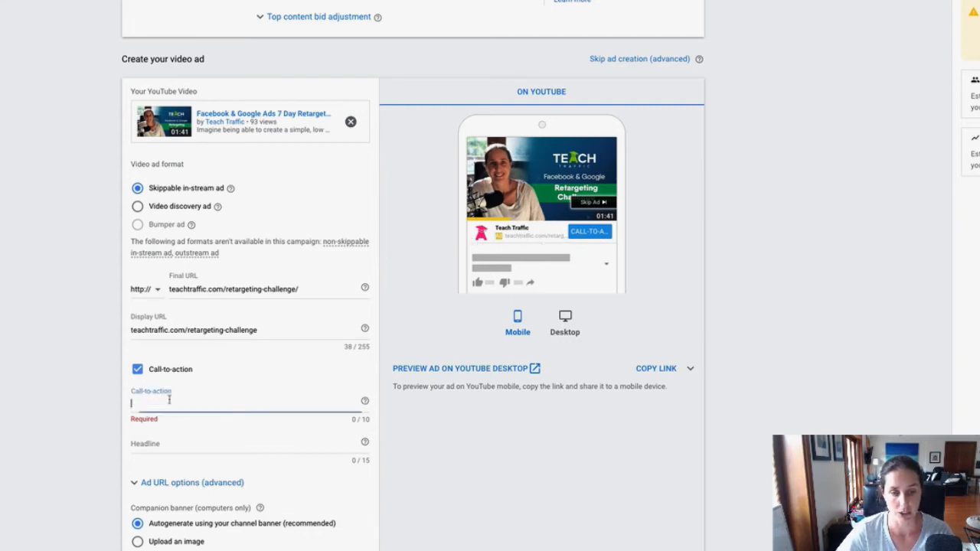
{"action": "type", "text": "Sin"}
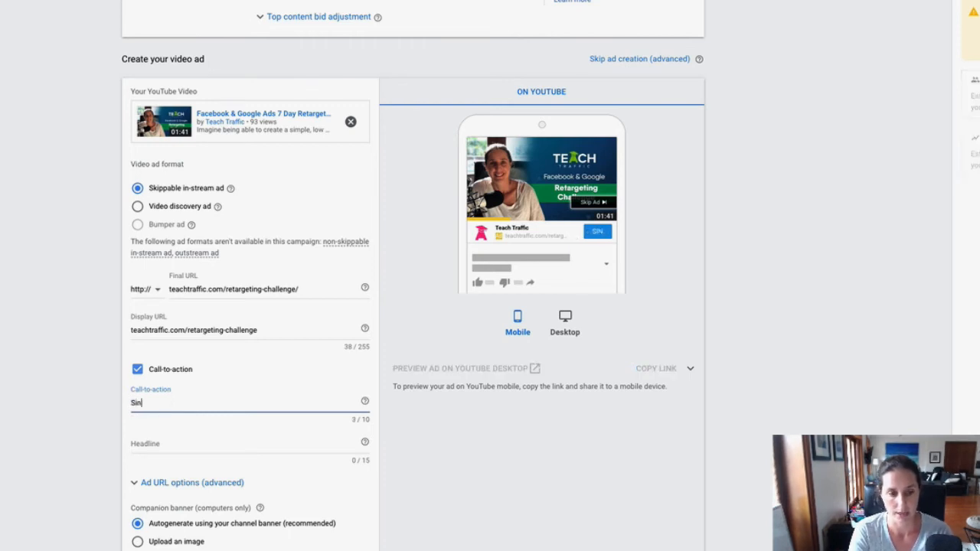
{"action": "key", "text": "BackSpace"}
{"action": "type", "text": "gn up "}
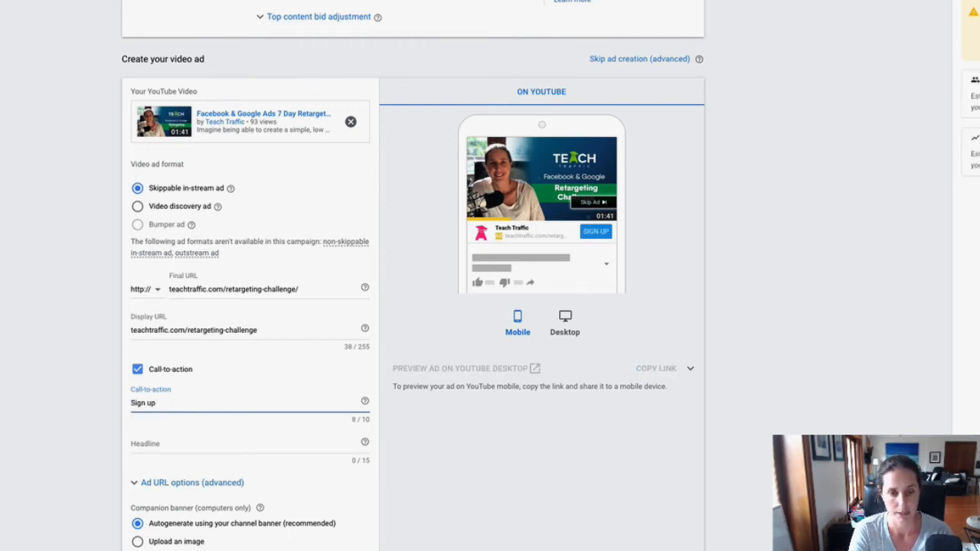
{"action": "type", "text": "Now"}
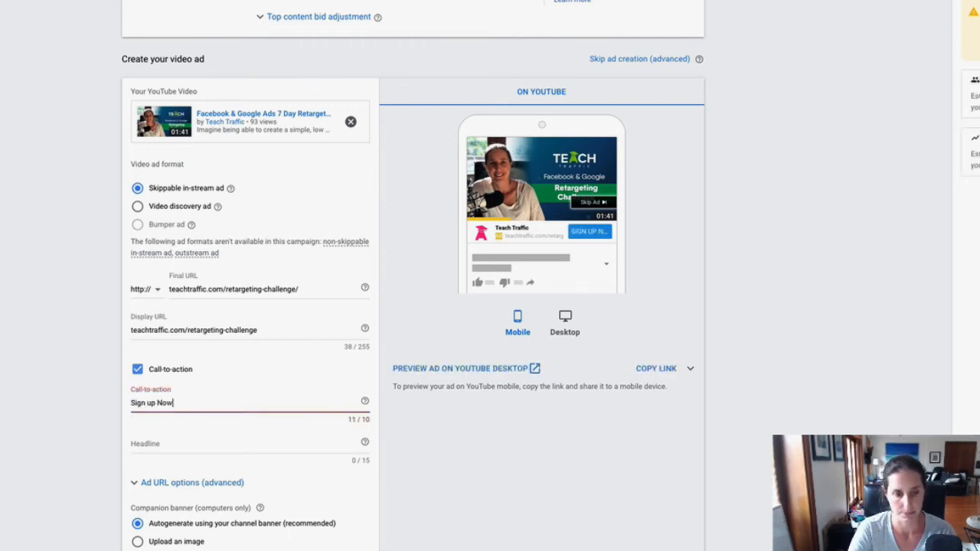
{"action": "key", "text": "BackSpace"}
{"action": "key", "text": "BackSpace"}
{"action": "key", "text": "BackSpace"}
{"action": "key", "text": "BackSpace"}
{"action": "key", "text": "BackSpace"}
{"action": "key", "text": "BackSpace"}
{"action": "type", "text": "Up"}
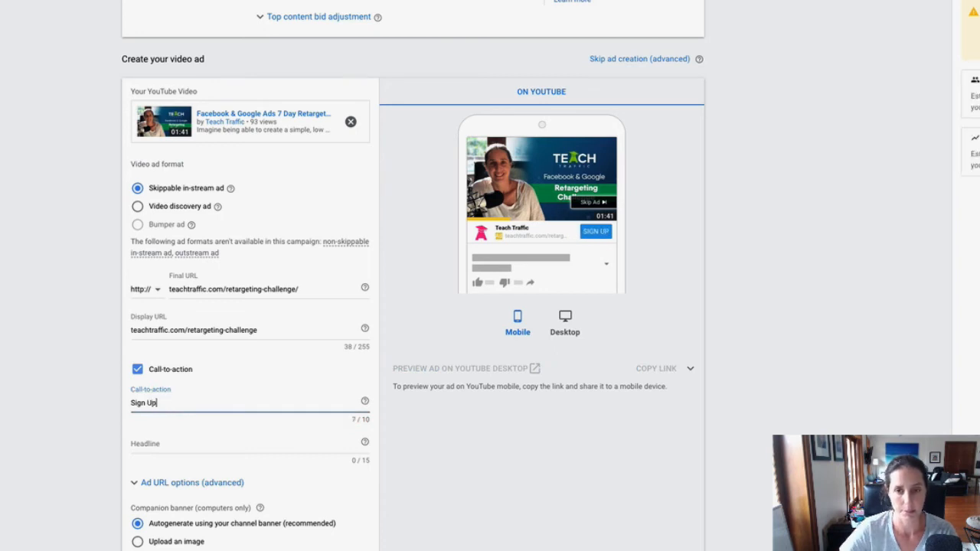
Set the call-to-action headline to "Retargeting"
{"action": "left_click", "coordinate": [148, 444]}
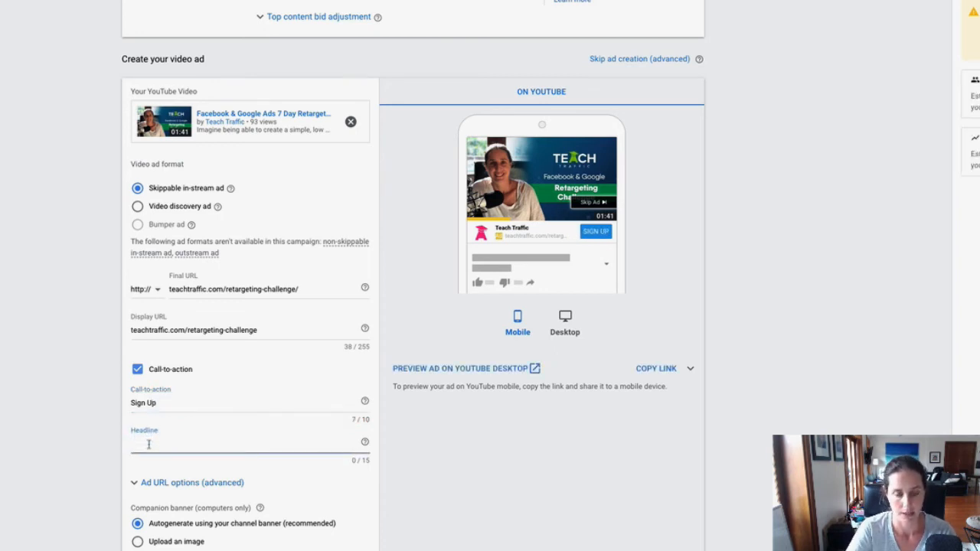
{"action": "type", "text": "Retar"}
{"action": "type", "text": "geting"}
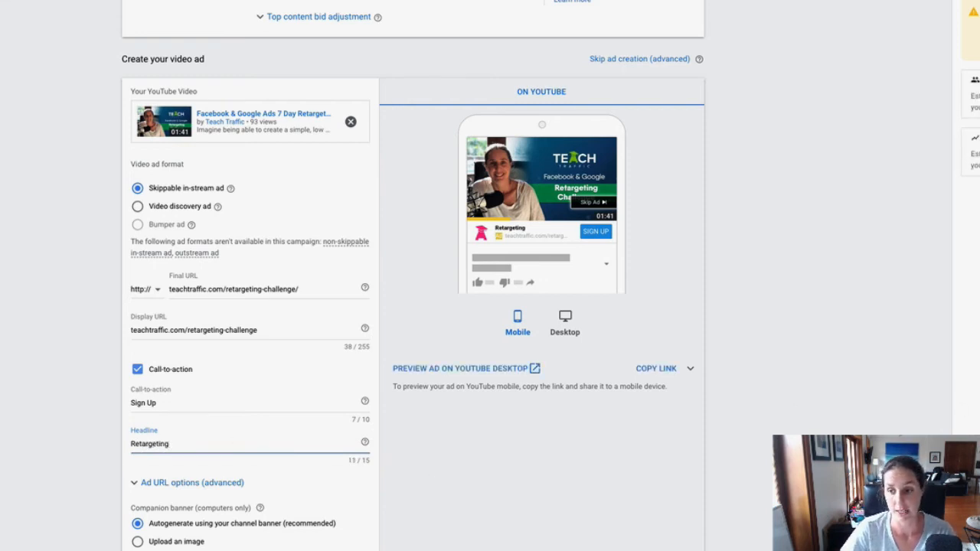
Name the video ad "Retargeting Challenge"
{"action": "scroll", "coordinate": [412, 275], "scroll_direction": "down", "scroll_amount": 2}
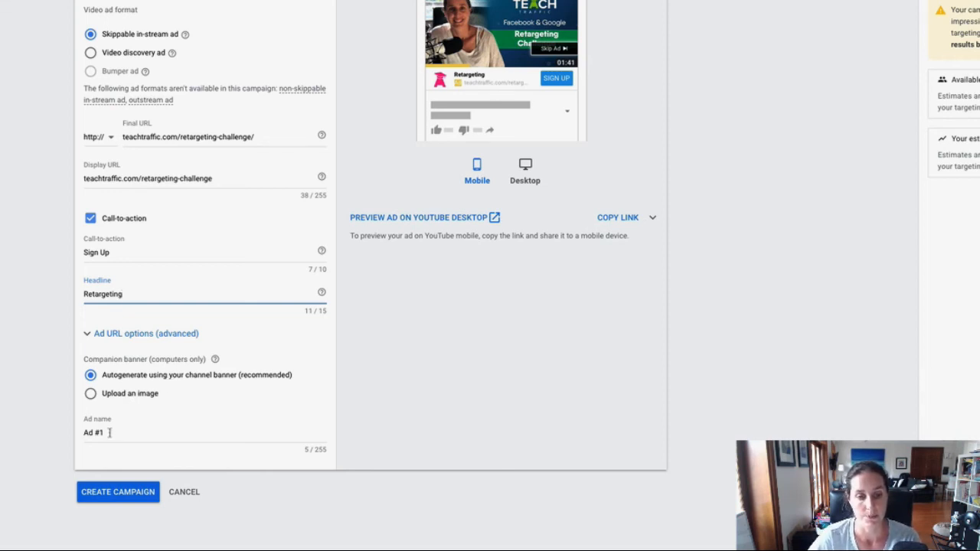
{"action": "left_click_drag", "start_coordinate": [111, 433], "coordinate": [25, 435]}
{"action": "type", "text": "Re"}
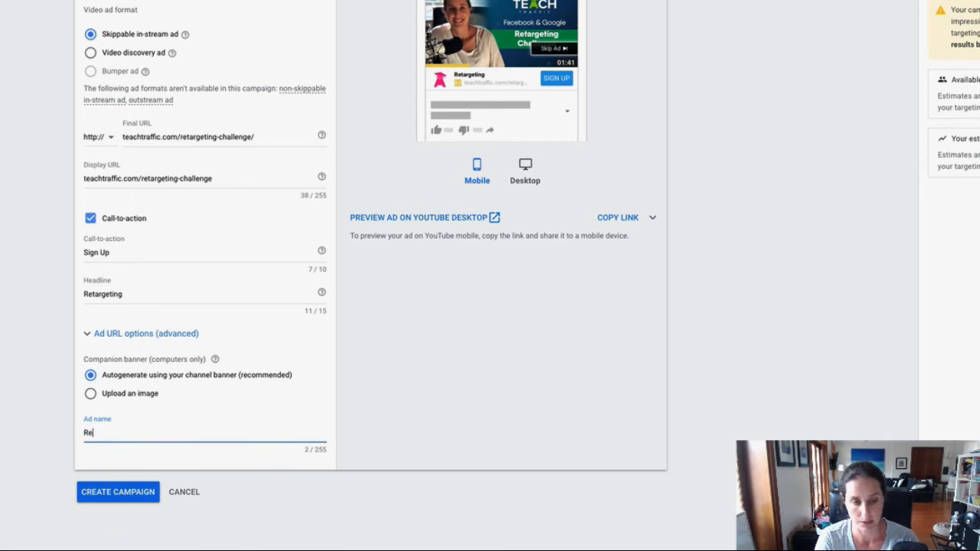
{"action": "type", "text": "targeting Challenge"}
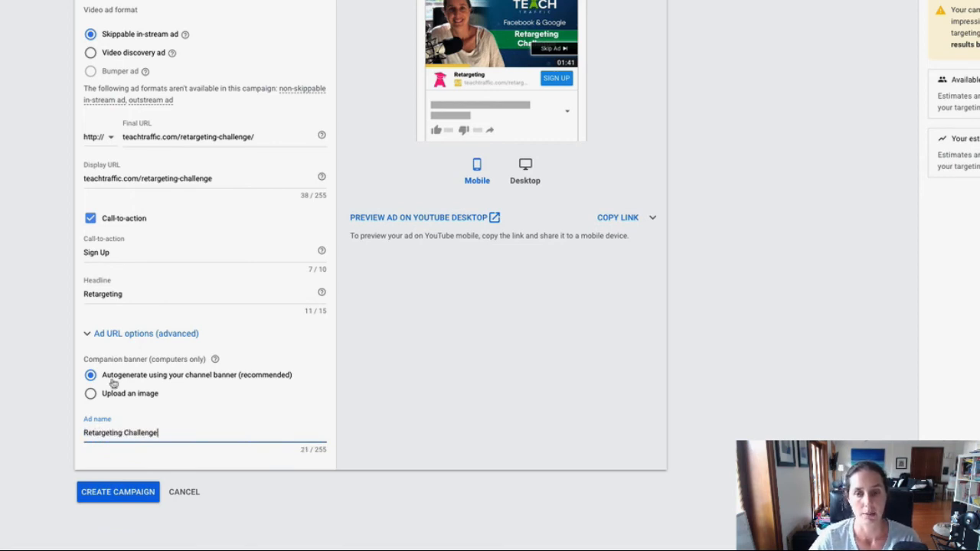
Preview the ad in its desktop layout, create the campaign and continue to it
{"action": "left_click", "coordinate": [528, 175]}
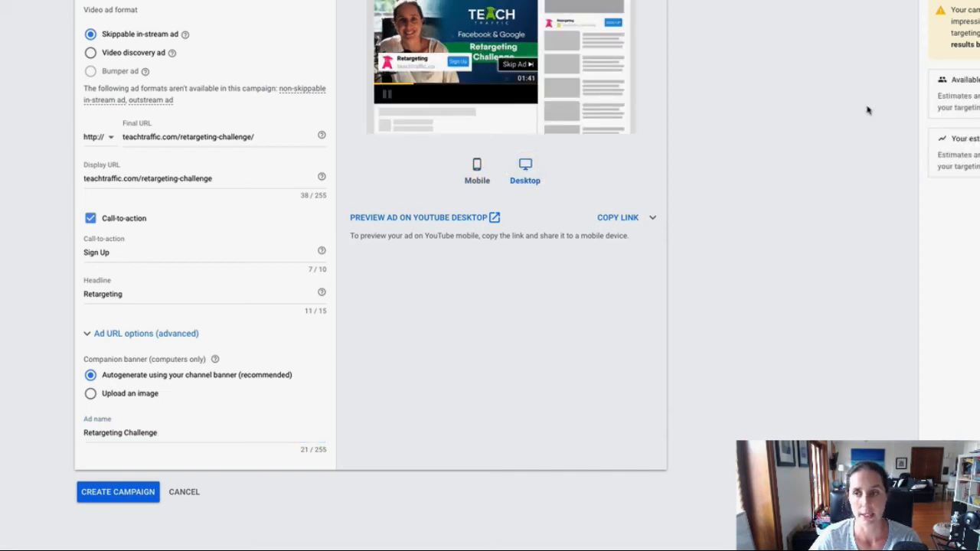
{"action": "scroll", "coordinate": [635, 140], "scroll_direction": "up", "scroll_amount": 1}
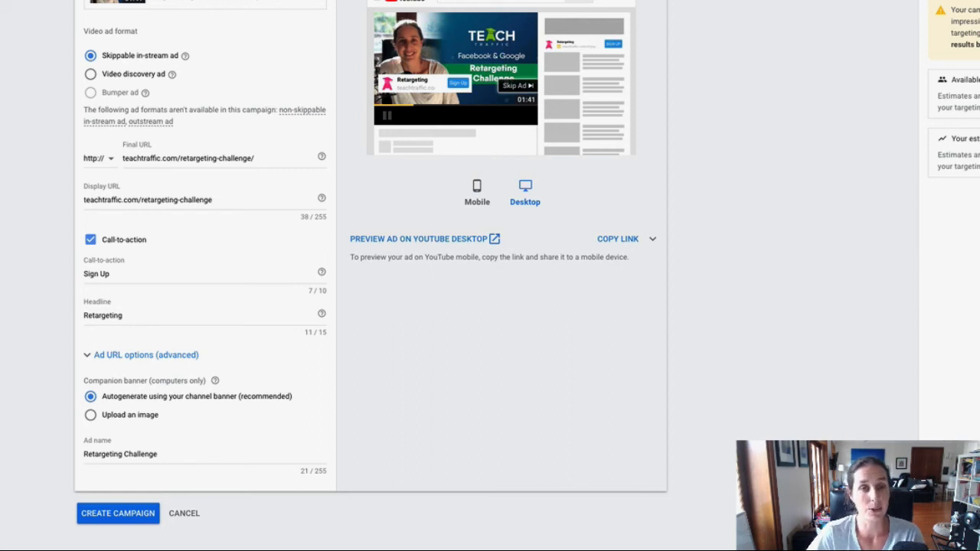
{"action": "left_click", "coordinate": [117, 513]}
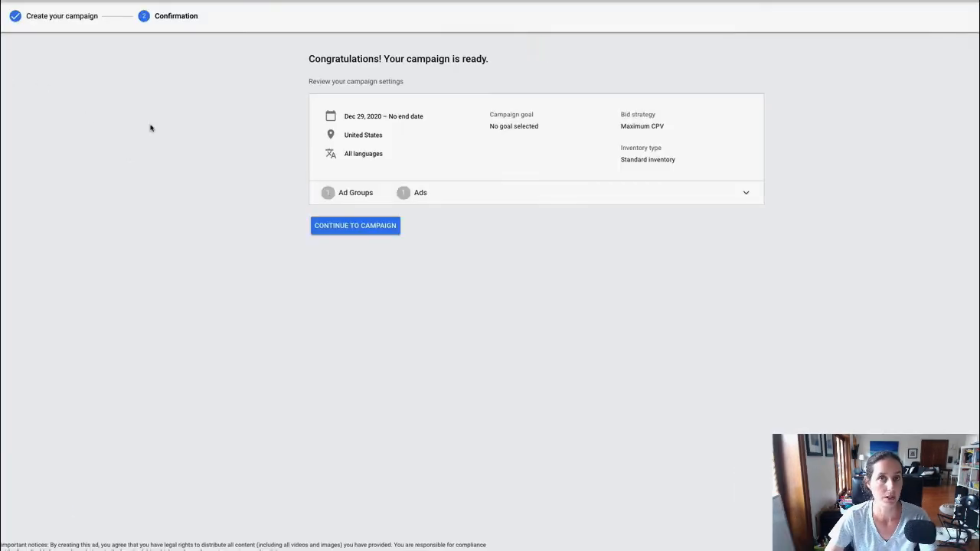
{"action": "left_click", "coordinate": [354, 226]}
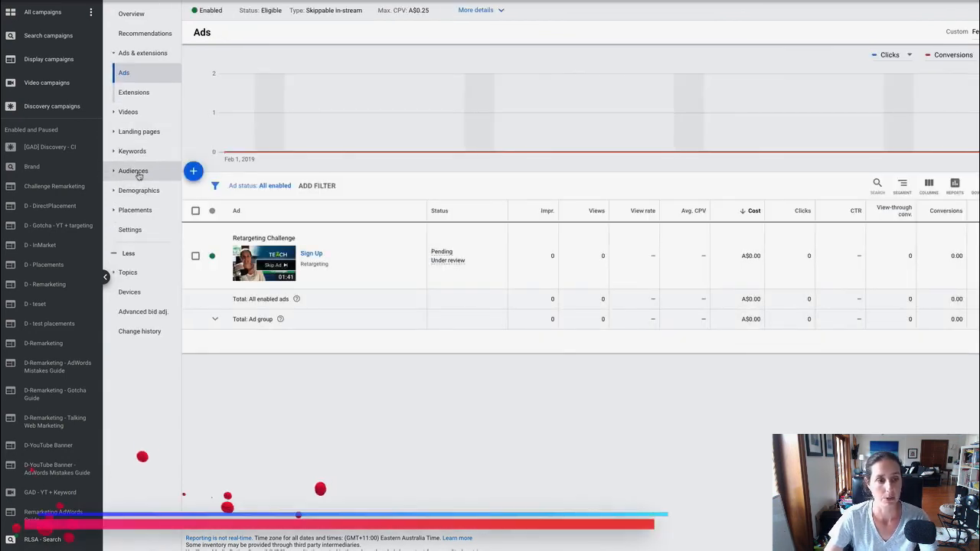
Go to the campaign's audience exclusions and start adding an exclusion
{"action": "left_click", "coordinate": [180, 170]}
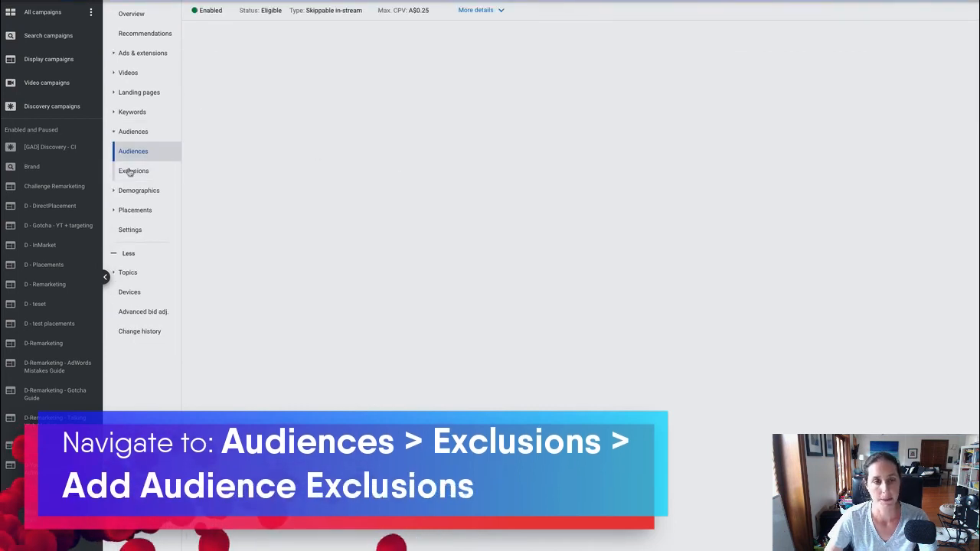
{"action": "left_click", "coordinate": [130, 171]}
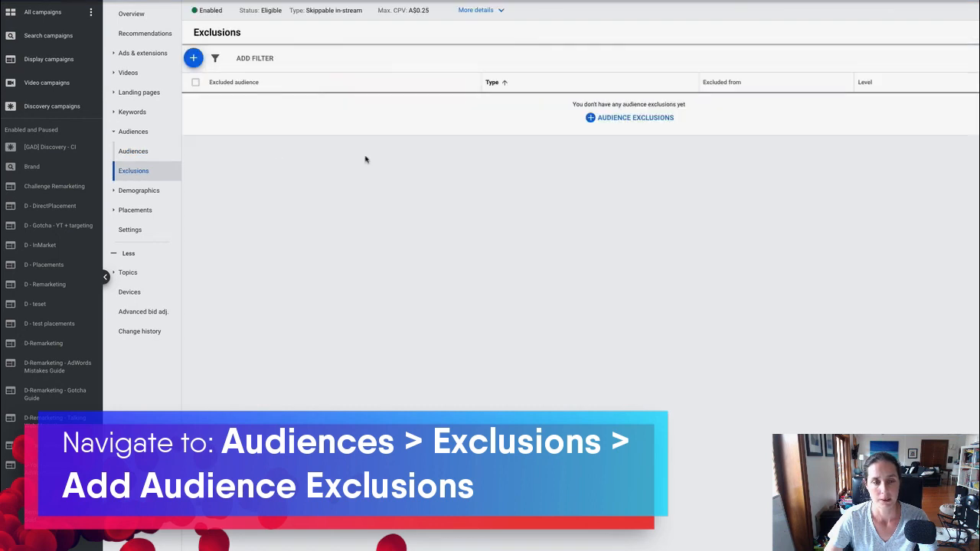
{"action": "left_click", "coordinate": [629, 117]}
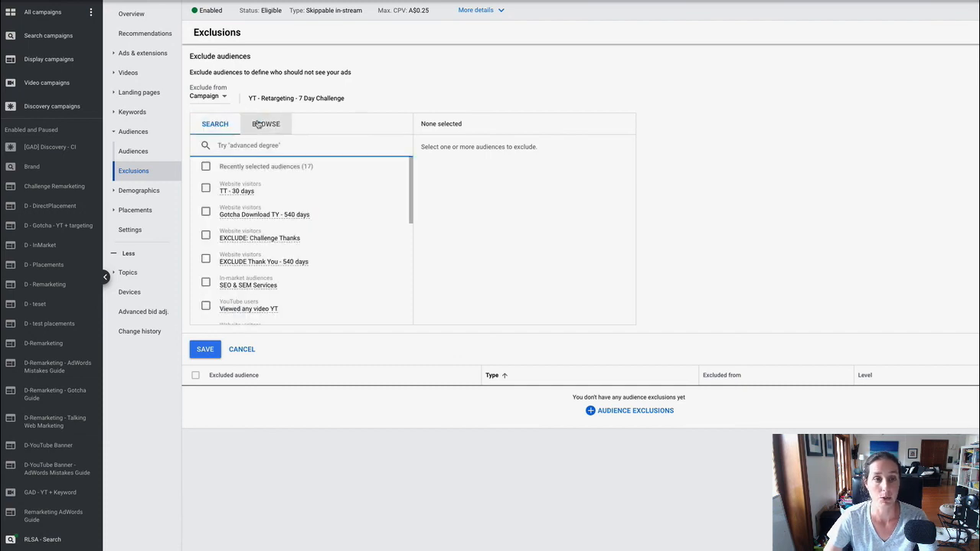
Exclude the "EXCLUDE: Challenge Thanks" website visitors audience from the "YT - Retargeting - 7 Day Challenge" campaign and save
{"action": "left_click", "coordinate": [260, 123]}
{"action": "left_click", "coordinate": [249, 239]}
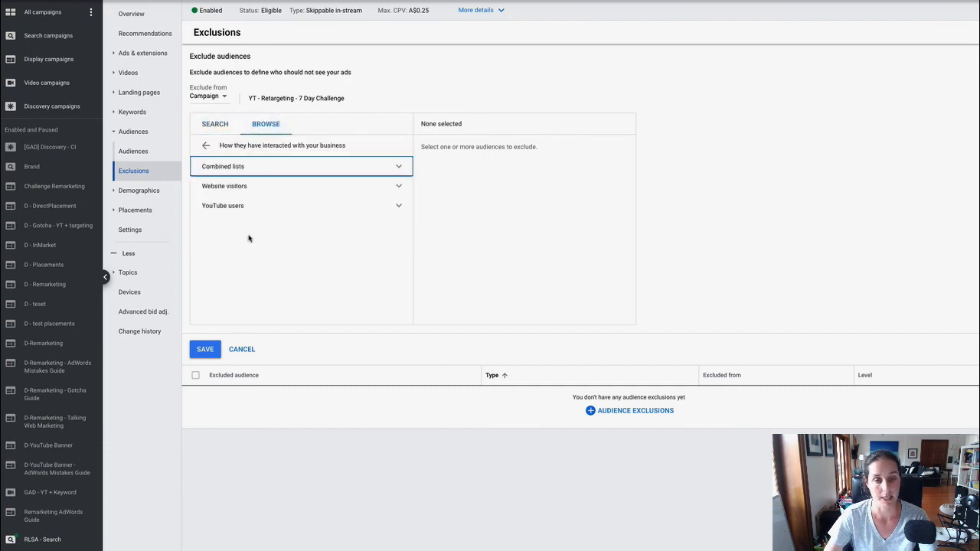
{"action": "left_click", "coordinate": [226, 188]}
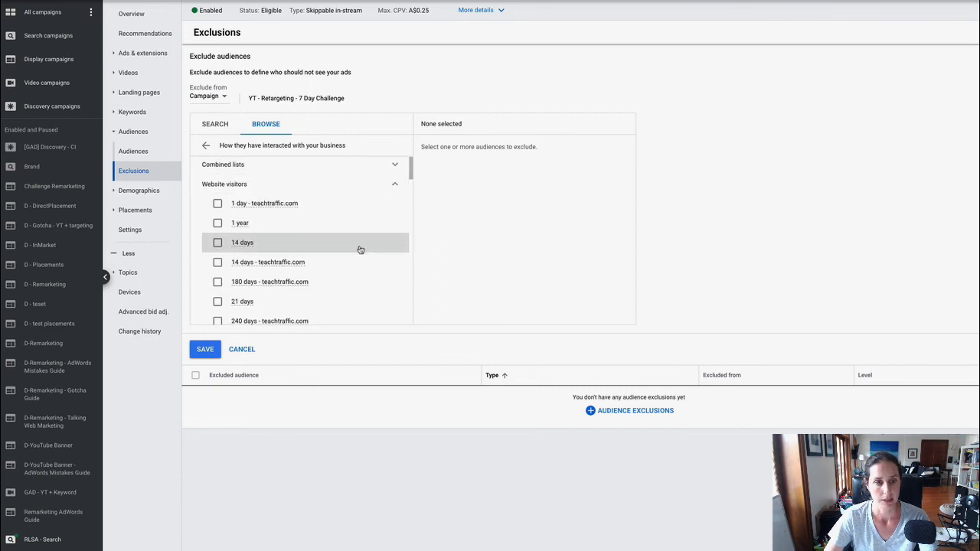
{"action": "scroll", "coordinate": [360, 248], "scroll_direction": "down", "scroll_amount": 1}
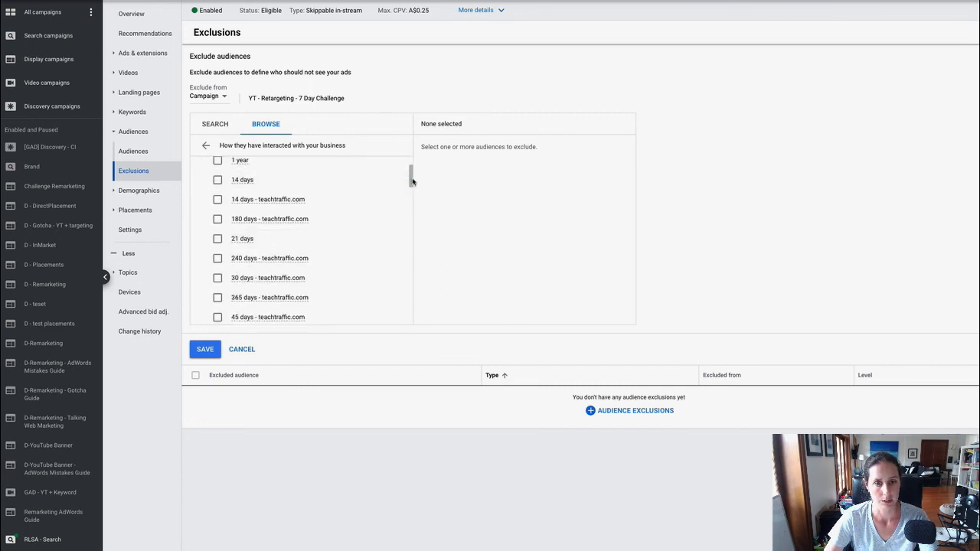
{"action": "left_click_drag", "start_coordinate": [411, 179], "coordinate": [411, 238]}
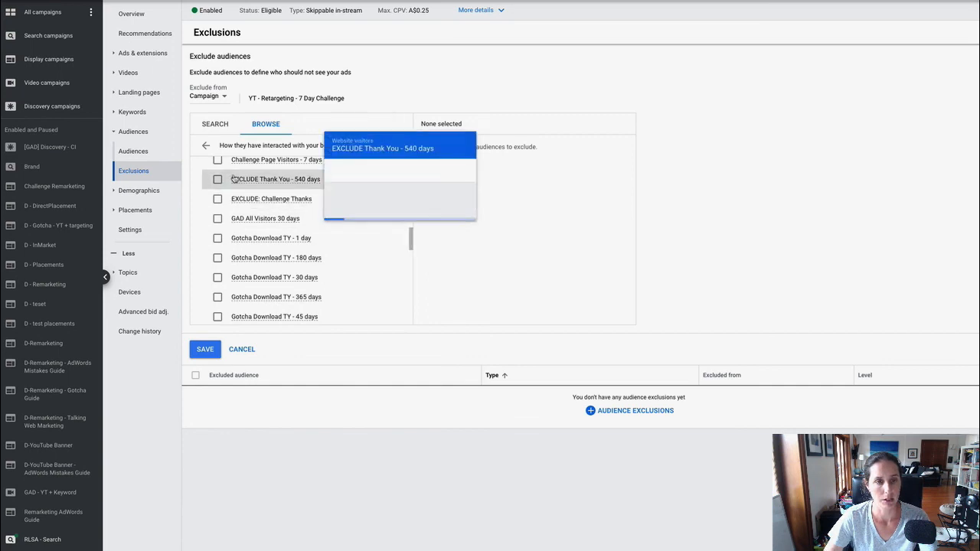
{"action": "left_click", "coordinate": [217, 199]}
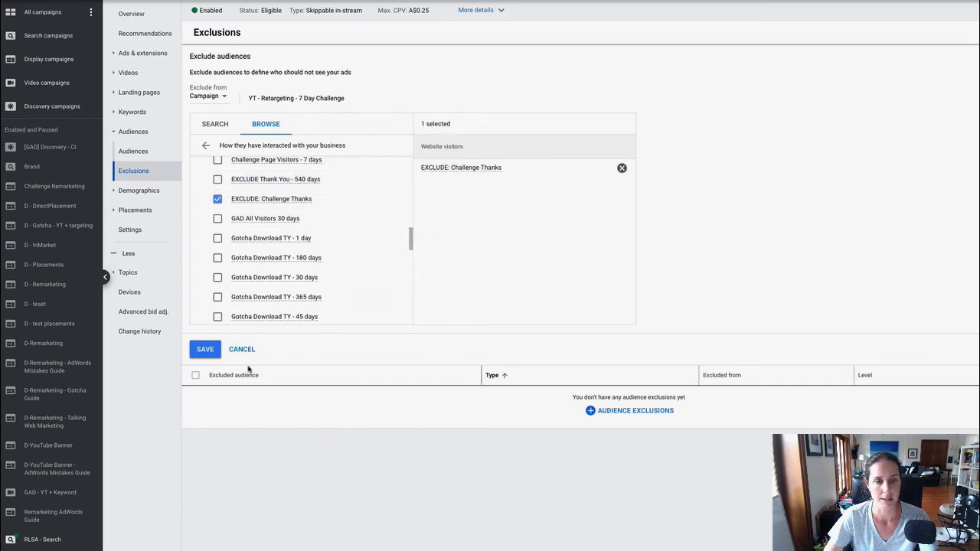
{"action": "left_click", "coordinate": [205, 350]}
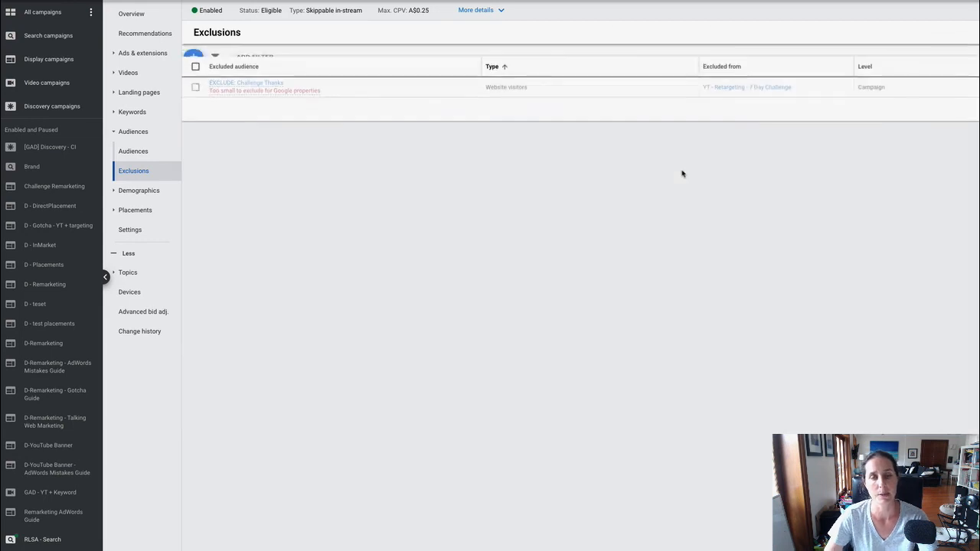